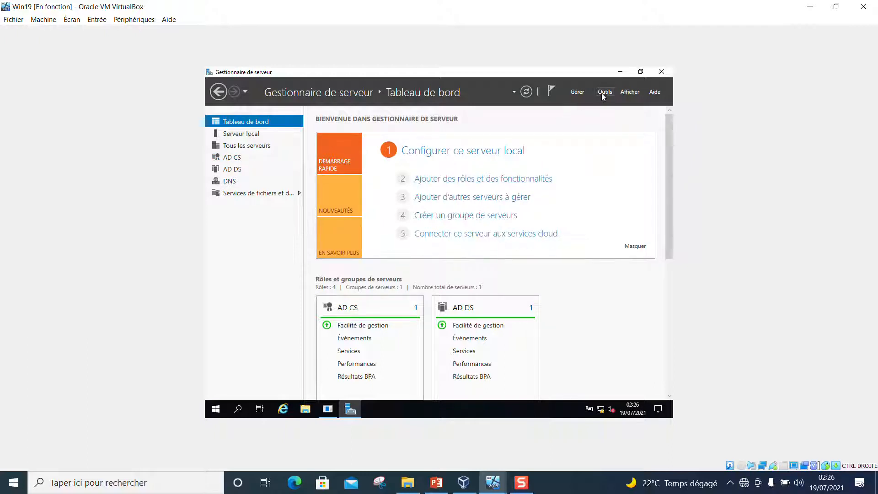
Start adding roles and features with a role-based installation on the pool server annuaire-AD.MAScIR.ma.
click(490, 182)
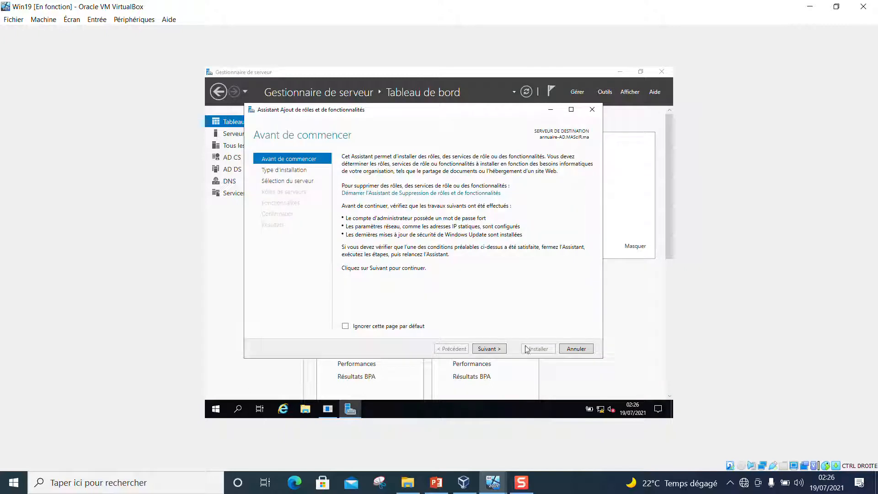
click(488, 349)
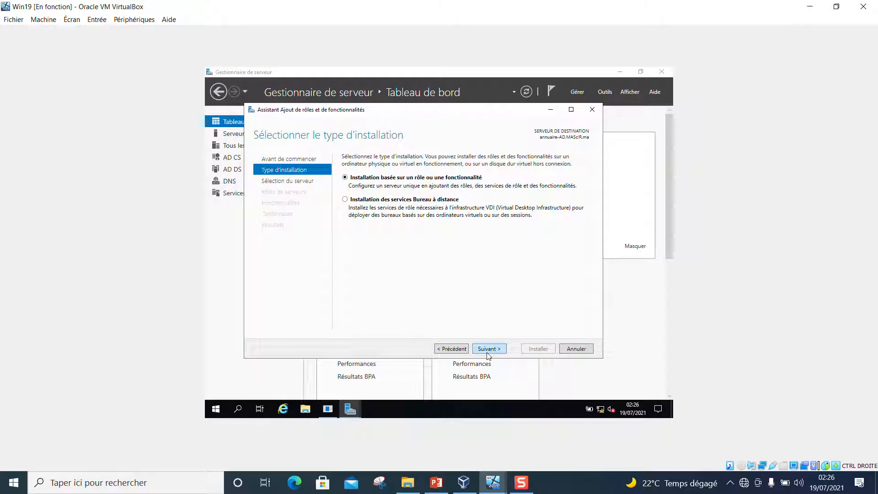
click(488, 350)
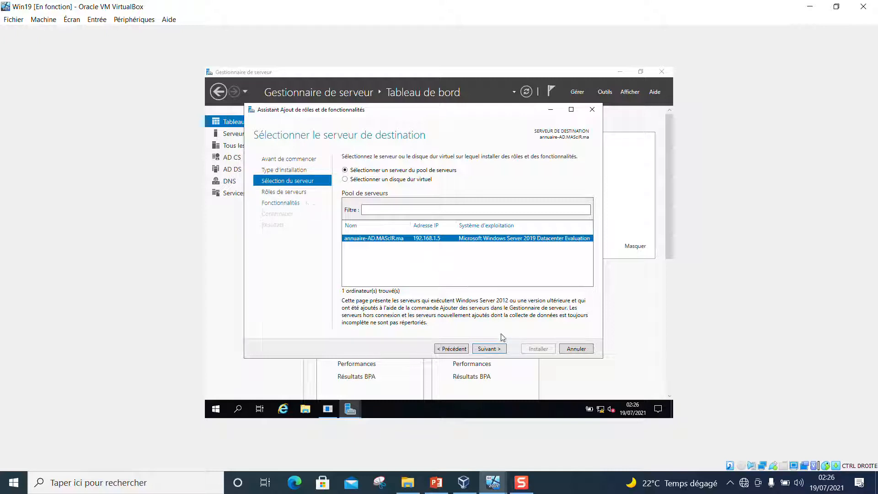
click(500, 349)
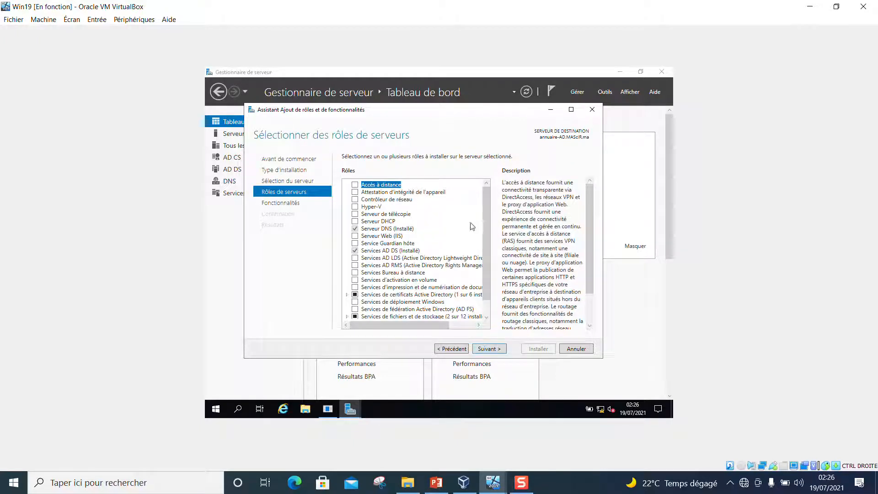
Select the Serveur Web (IIS) role and add the features it requires.
click(372, 236)
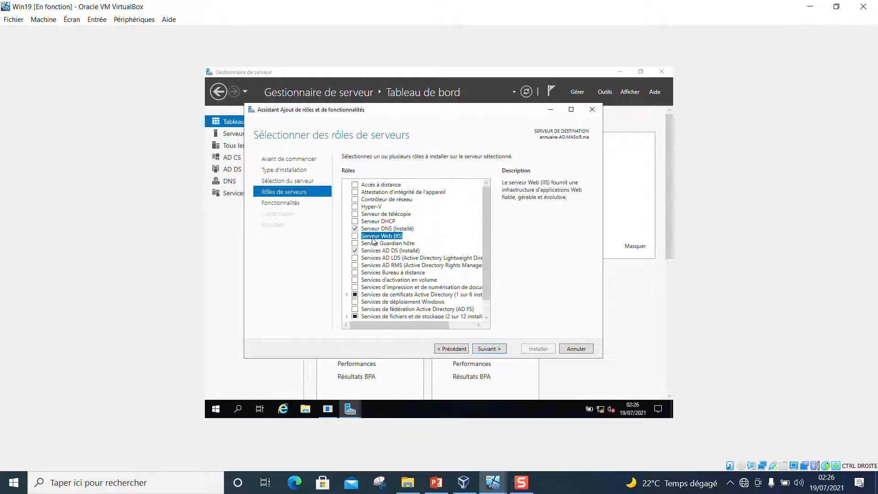
click(364, 238)
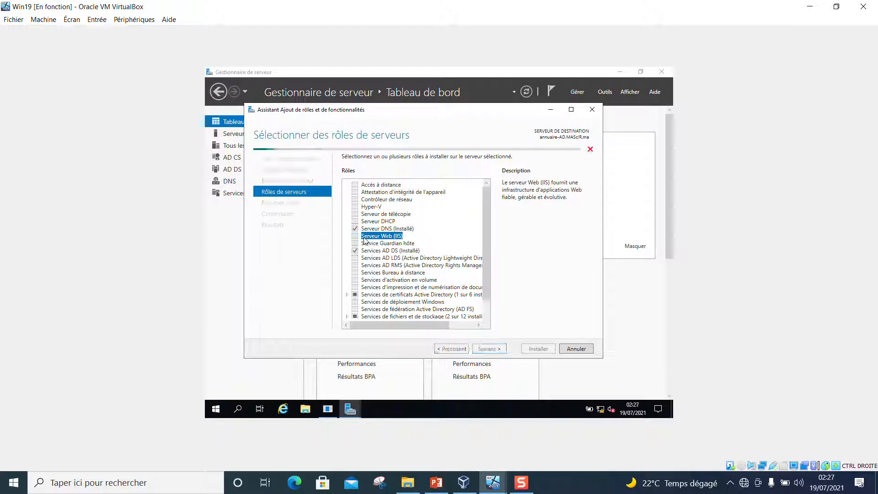
click(435, 316)
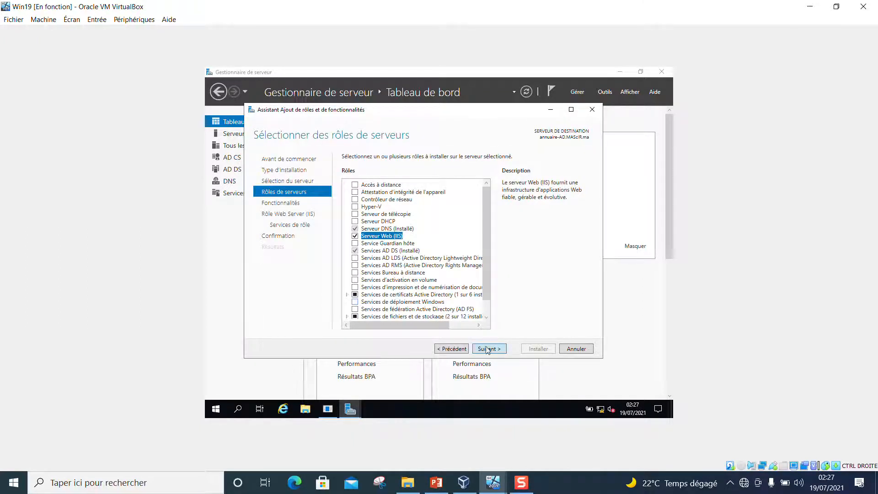
Keep the default features and IIS role services and proceed to the installation confirmation.
click(487, 349)
click(487, 350)
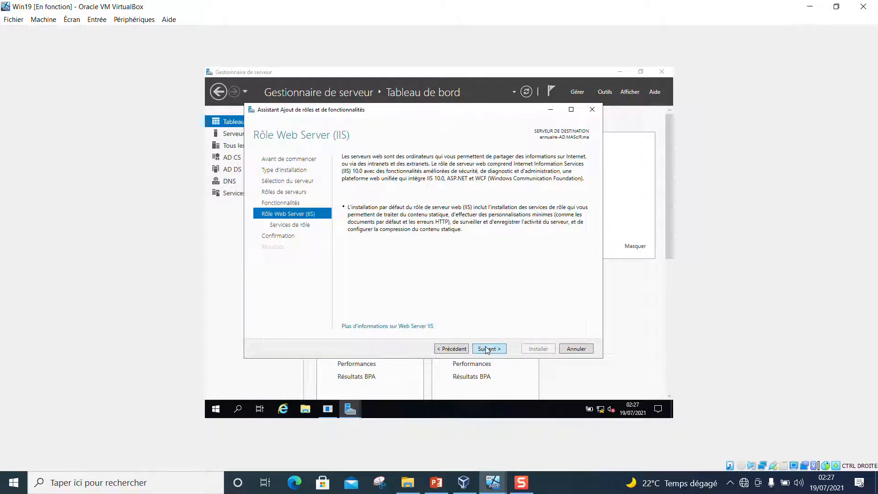
click(488, 349)
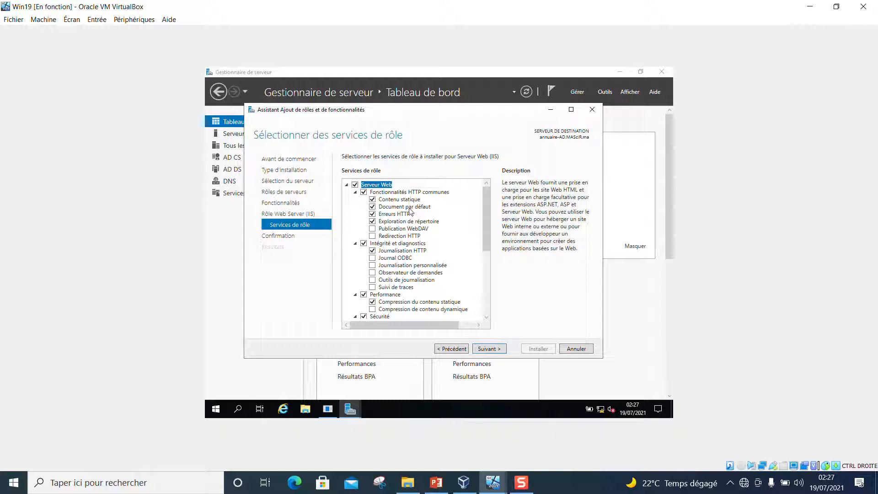
drag(487, 215, 486, 301)
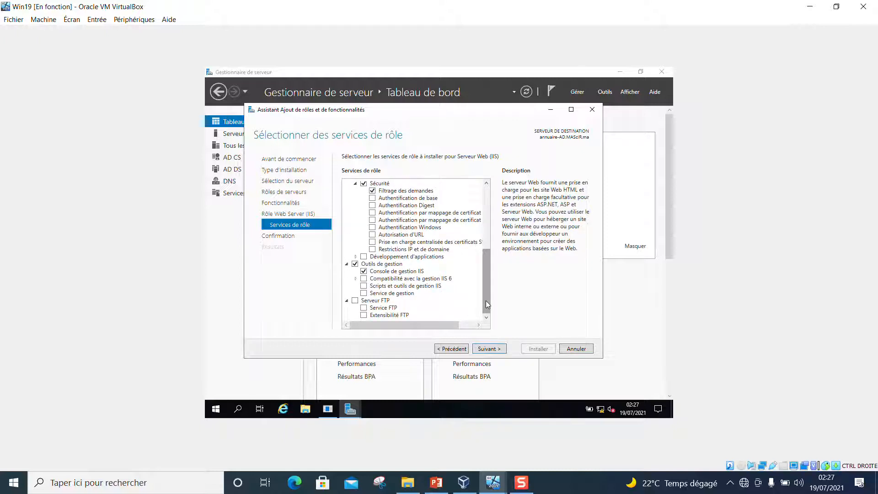
click(490, 348)
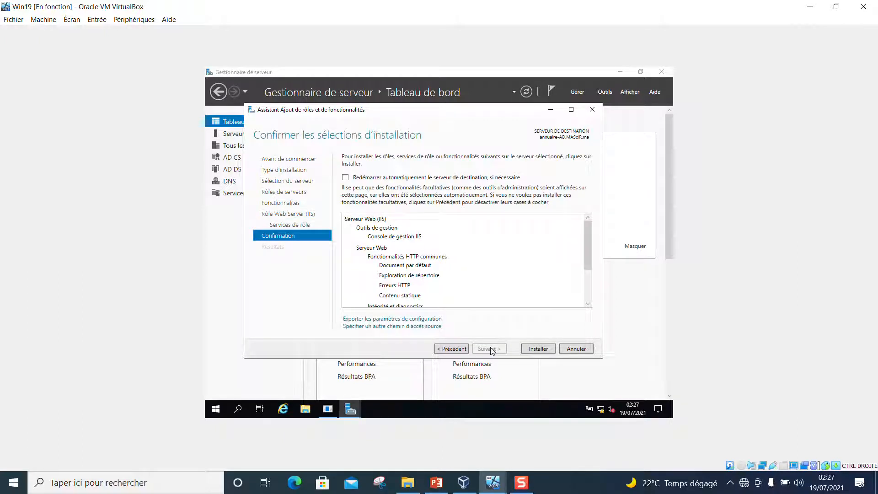
Allow the destination server to restart automatically if needed and start the IIS installation.
click(378, 179)
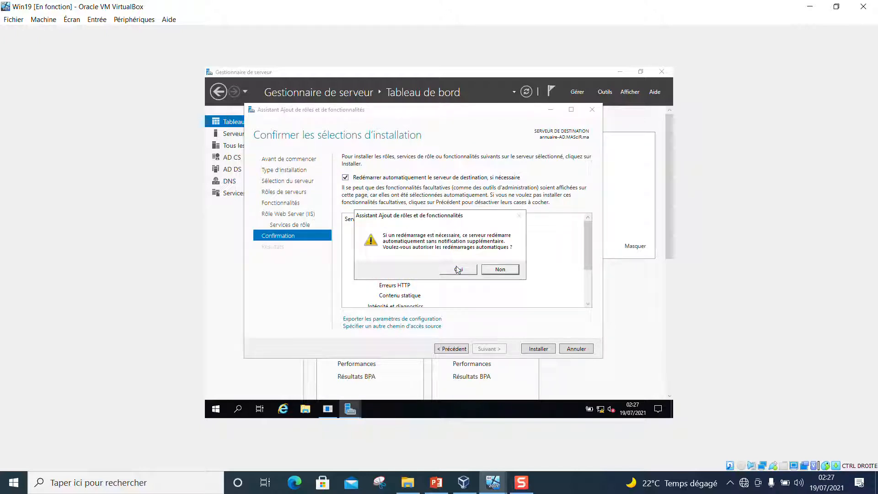
click(458, 269)
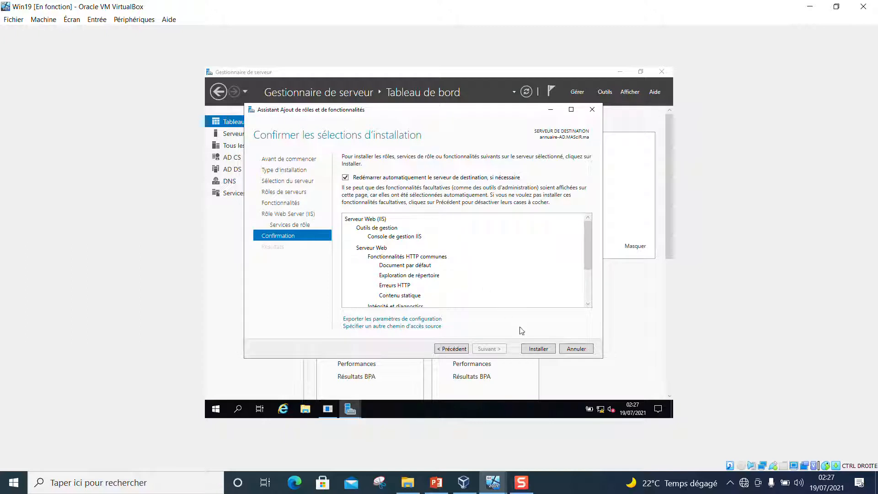
click(537, 350)
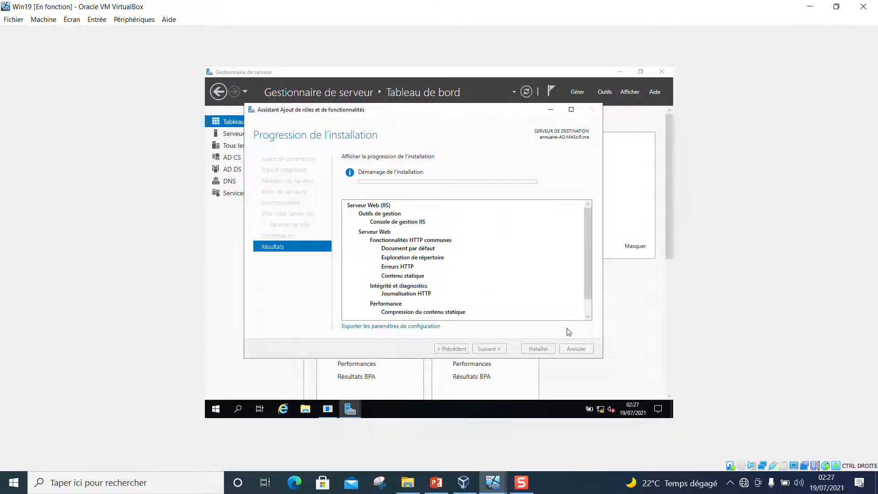
Switch to the MAScIR virtual machine and run certmgr.msc, authorising it with the administrator account password.
mouse_move(499, 487)
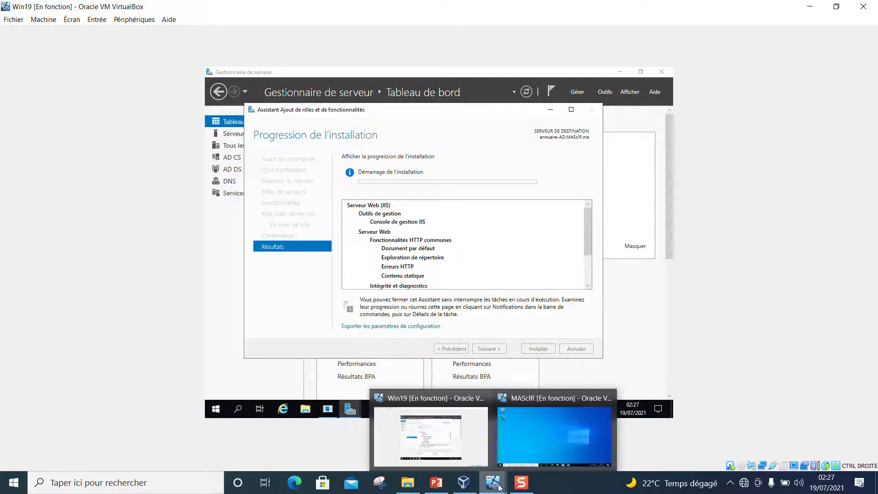
click(553, 438)
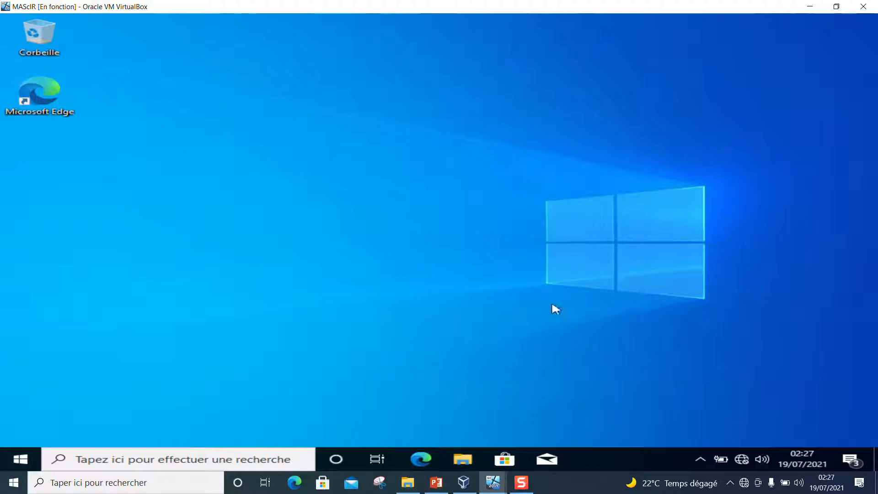
mouse_move(743, 459)
key(super+r)
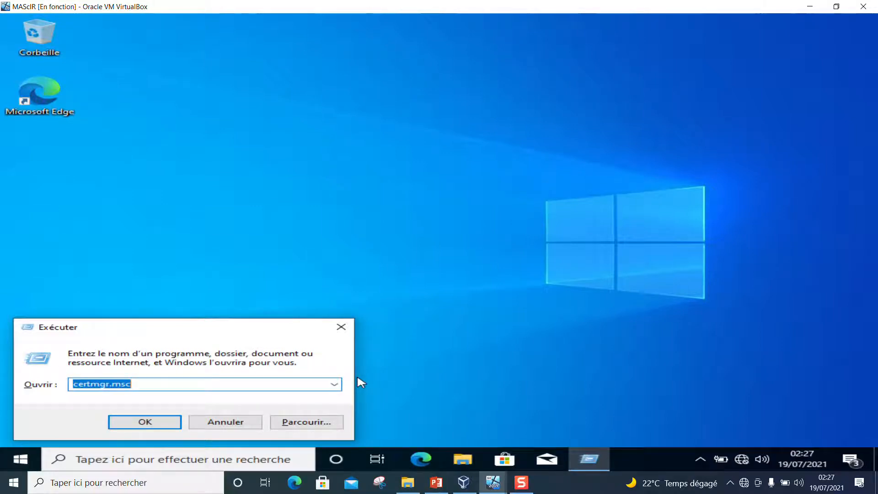
key(Return)
text(a)
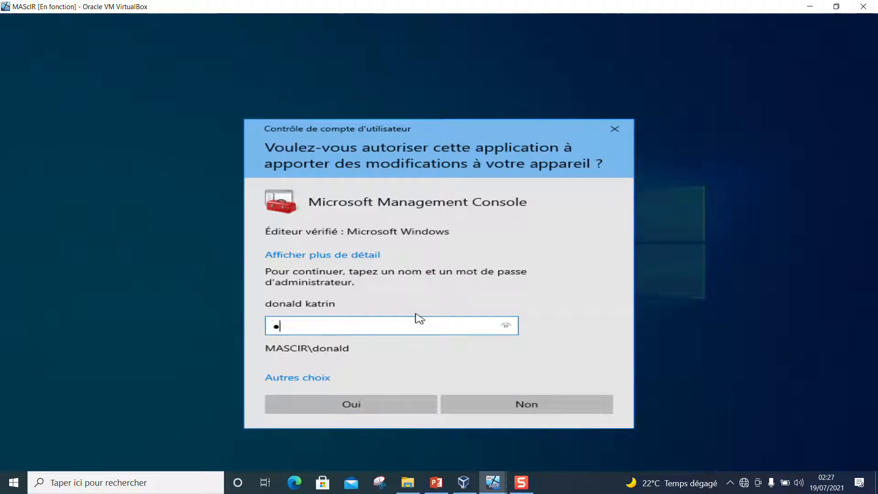
text(aaaaaaaaa)
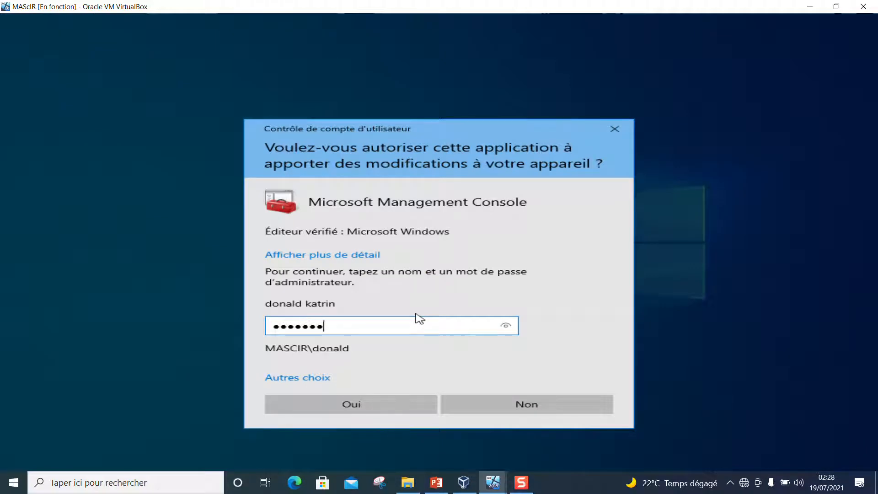
text(aa)
key(Return)
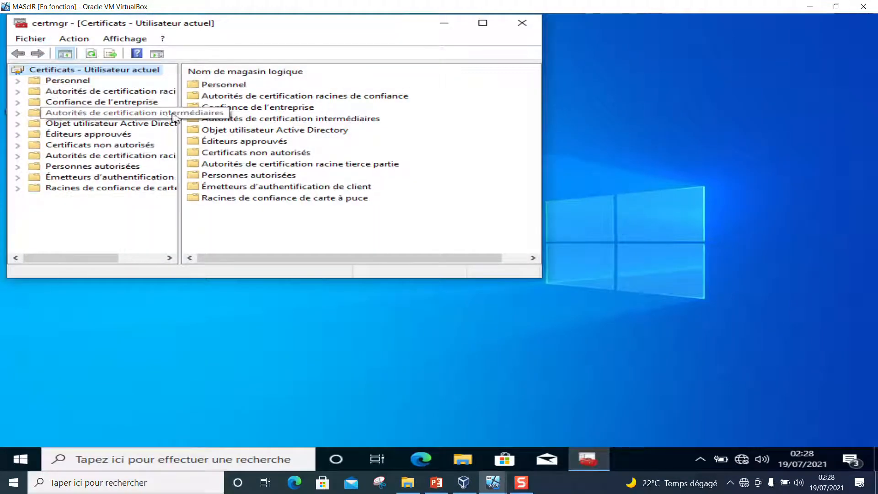
Maximize the certificate manager and examine the certificates in the current user's Autorités de certification racines de confiance store.
click(482, 23)
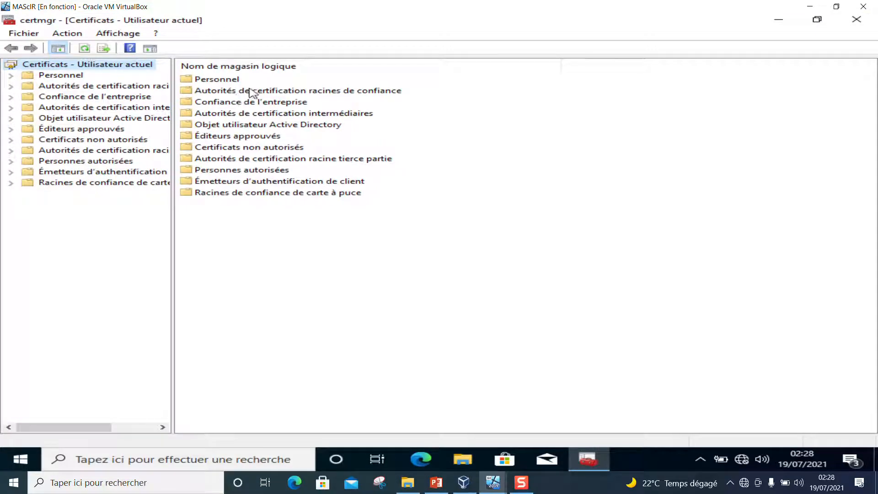
click(120, 88)
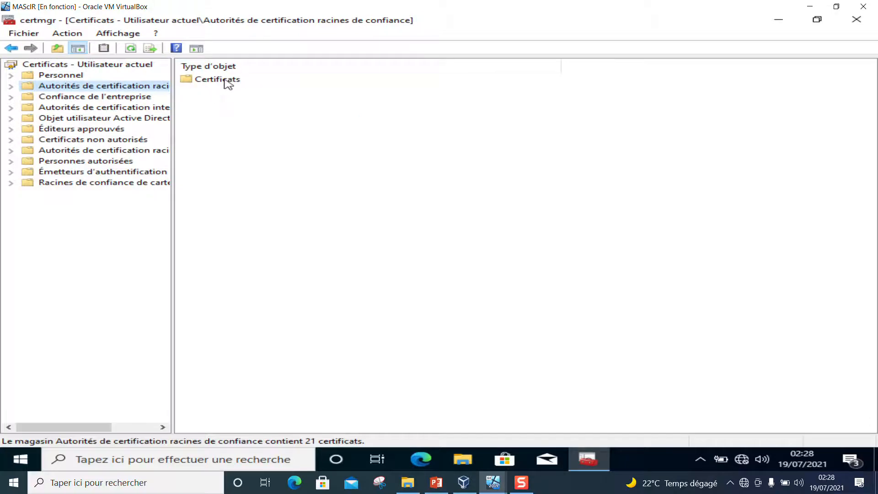
double_click(224, 80)
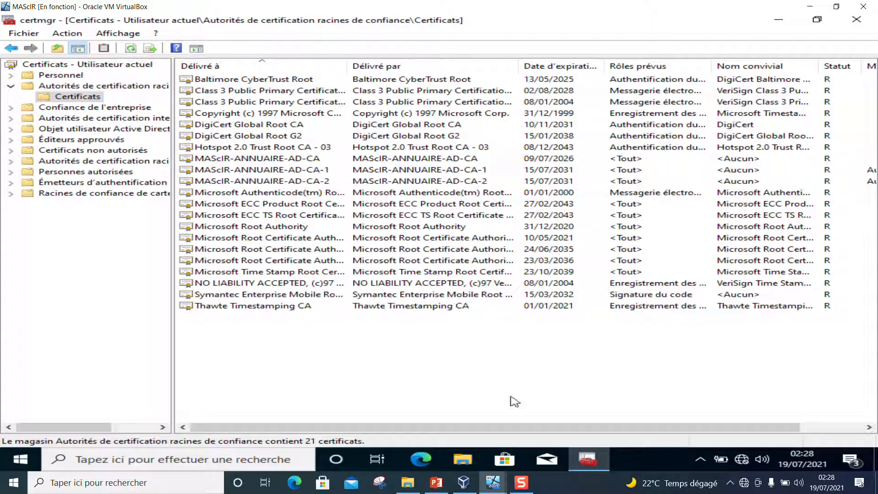
mouse_move(513, 428)
mouse_down()
mouse_move(627, 433)
mouse_move(512, 429)
mouse_up()
Switch back to the Win19 virtual machine and close the role installation wizard while the installation continues.
click(496, 492)
click(445, 445)
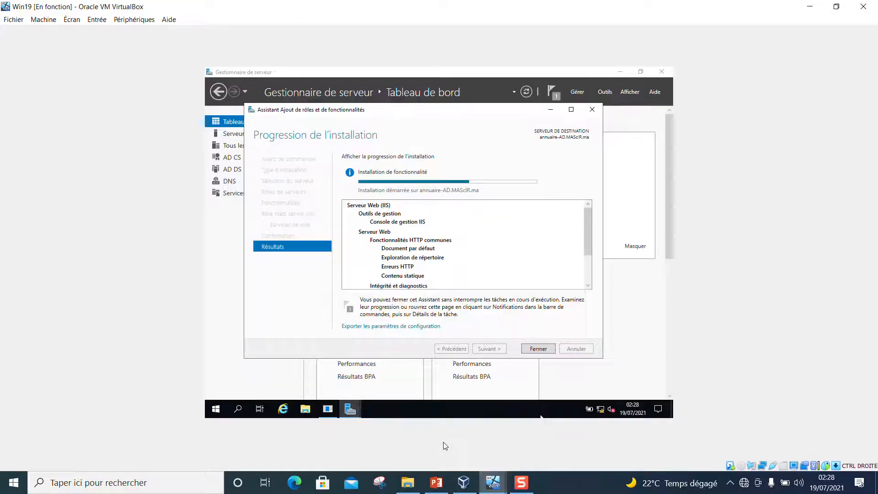
click(392, 411)
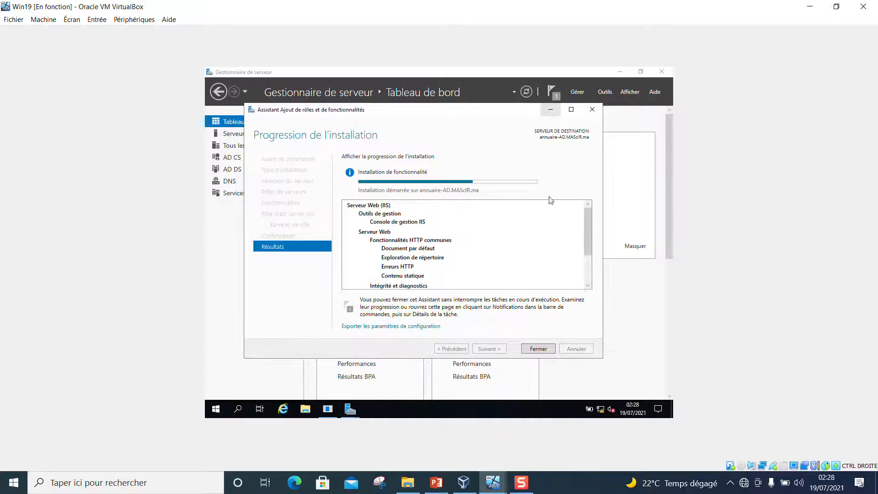
click(537, 348)
Run mmc to open an empty management console and maximize it.
key(super+r)
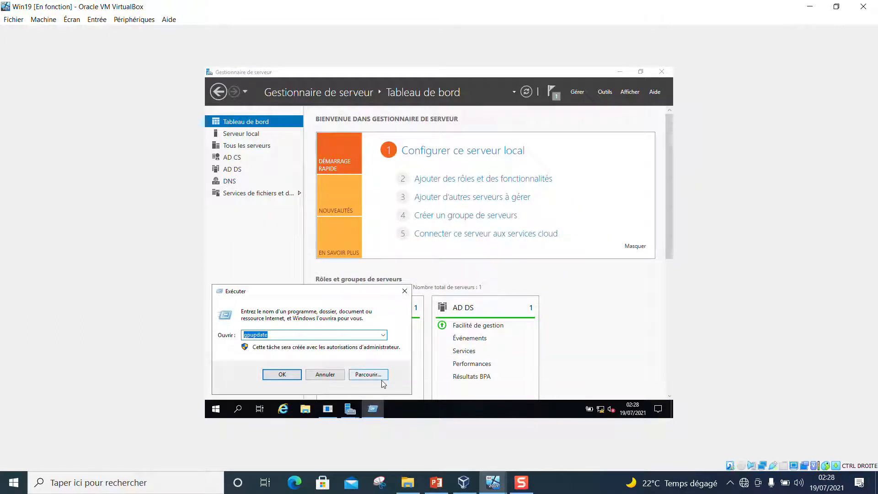
click(383, 335)
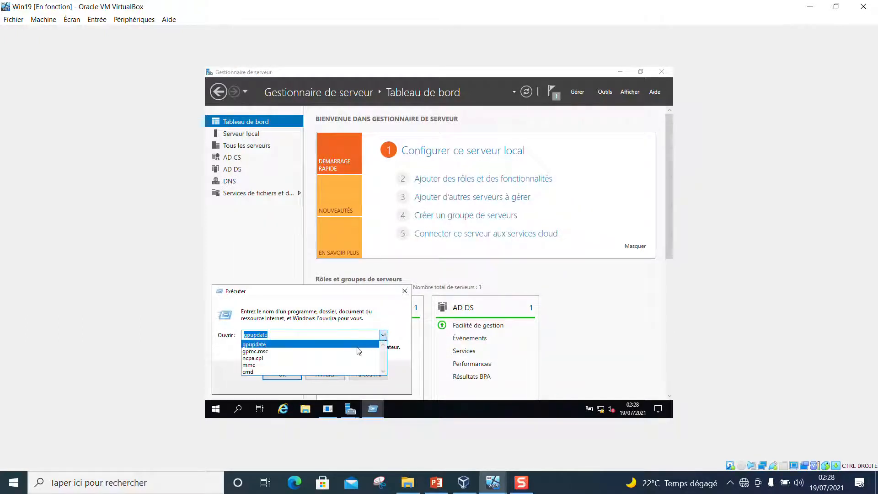
click(331, 365)
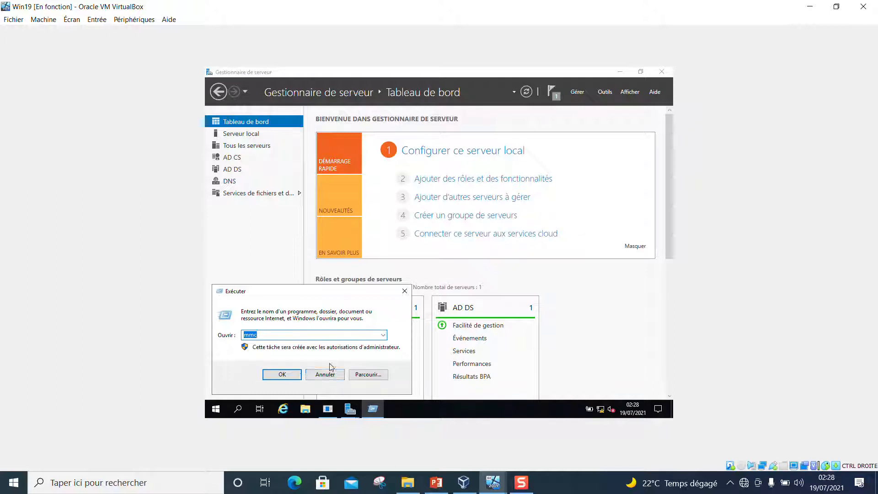
click(282, 376)
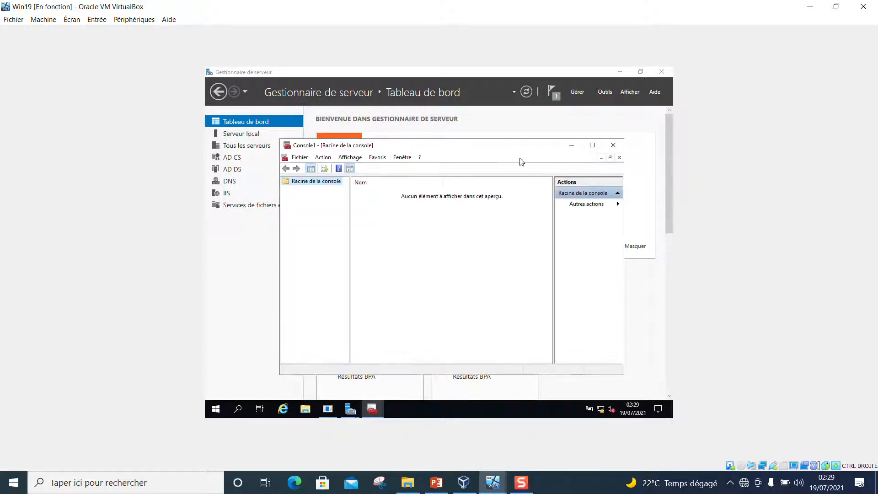
click(592, 145)
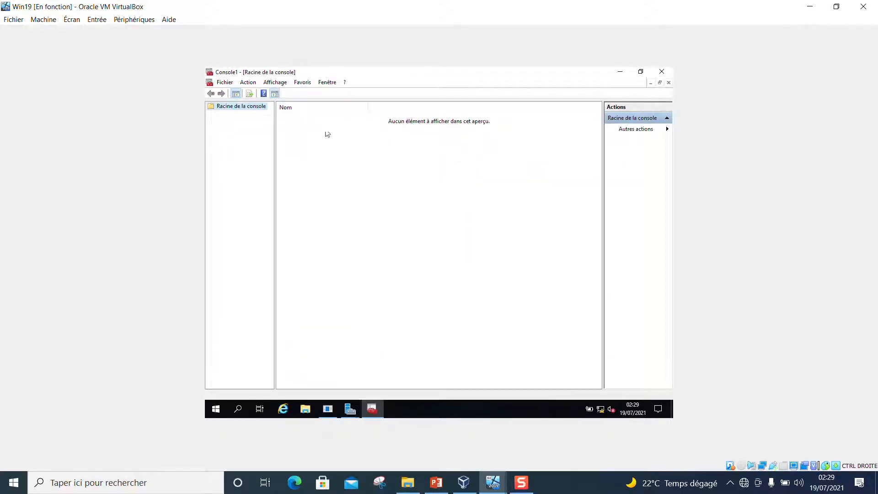
Add the Certificats snap-in to the console for the computer account, managing the local computer.
click(228, 83)
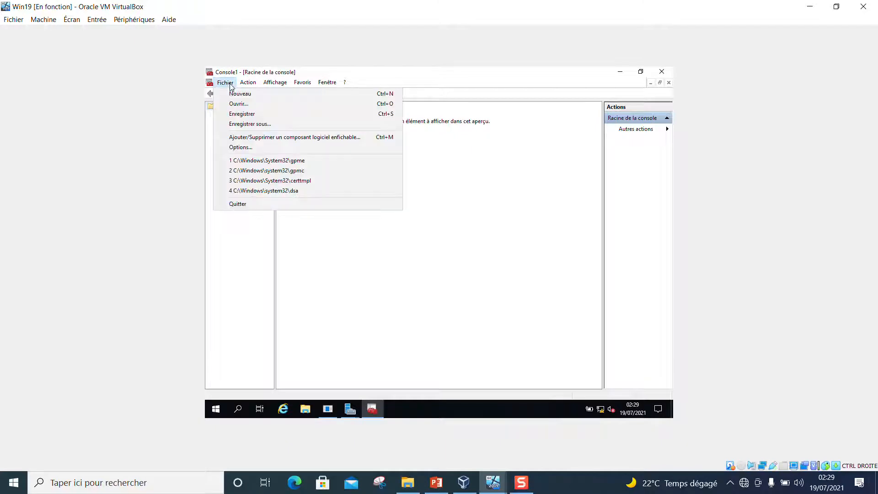
click(251, 138)
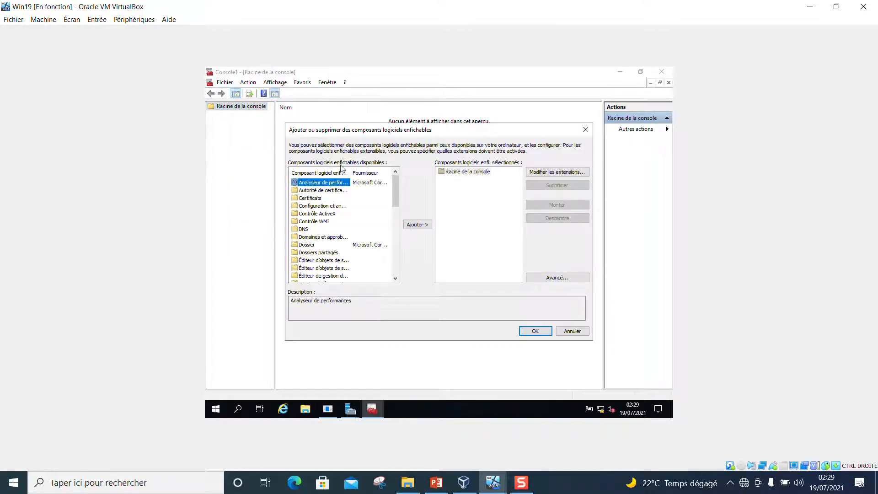
click(310, 198)
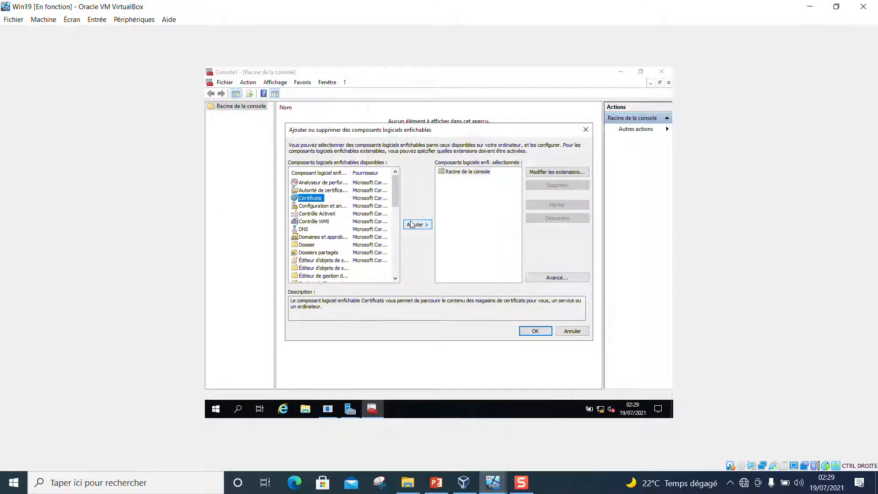
click(417, 224)
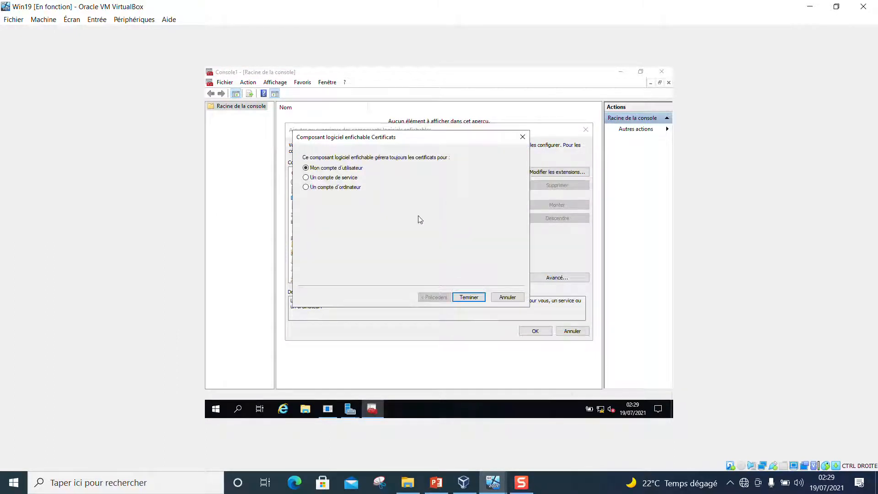
click(348, 188)
click(460, 296)
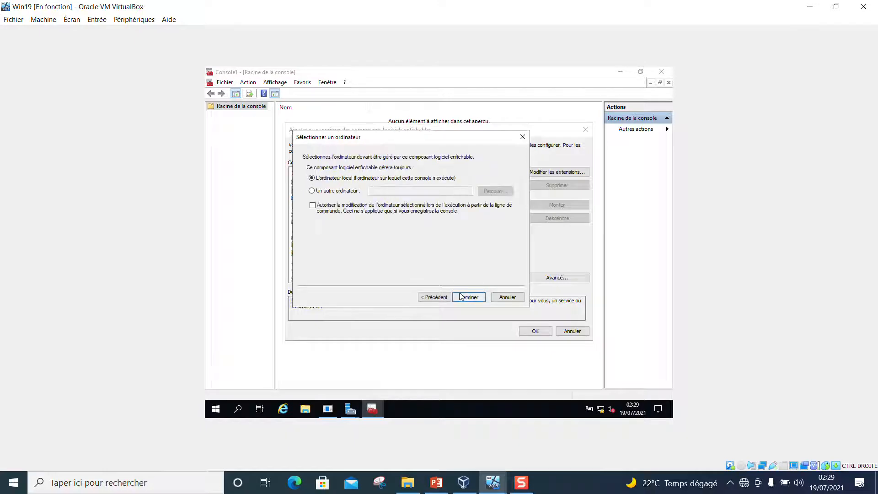
click(461, 296)
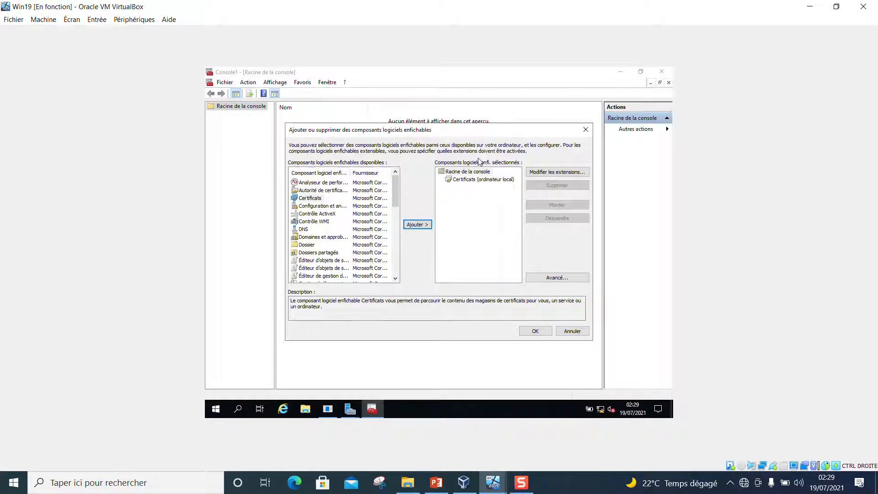
click(483, 179)
click(536, 330)
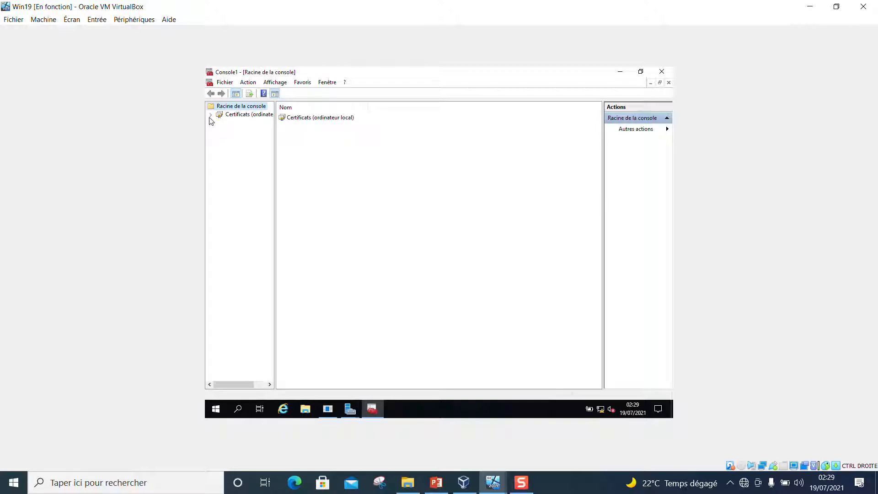
Examine the MAScIR.ma certificate and its template in the local computer's Autorités de certification racines de confiance store.
click(209, 115)
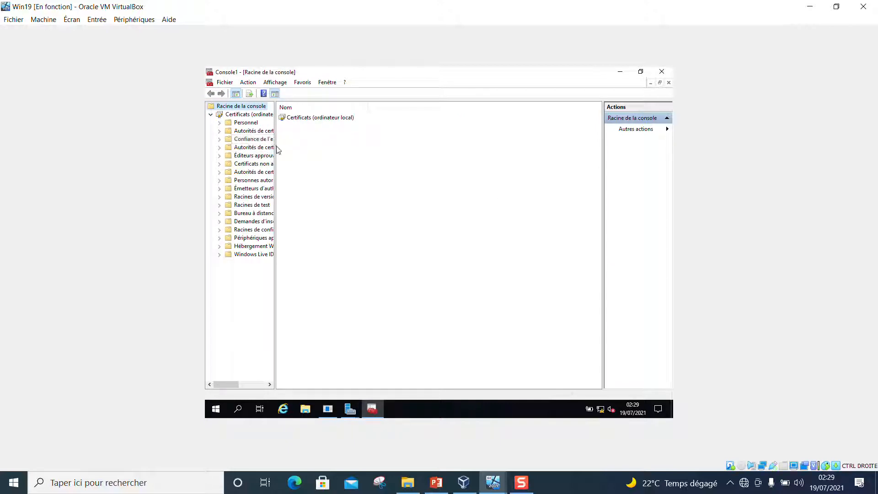
drag(274, 147, 340, 155)
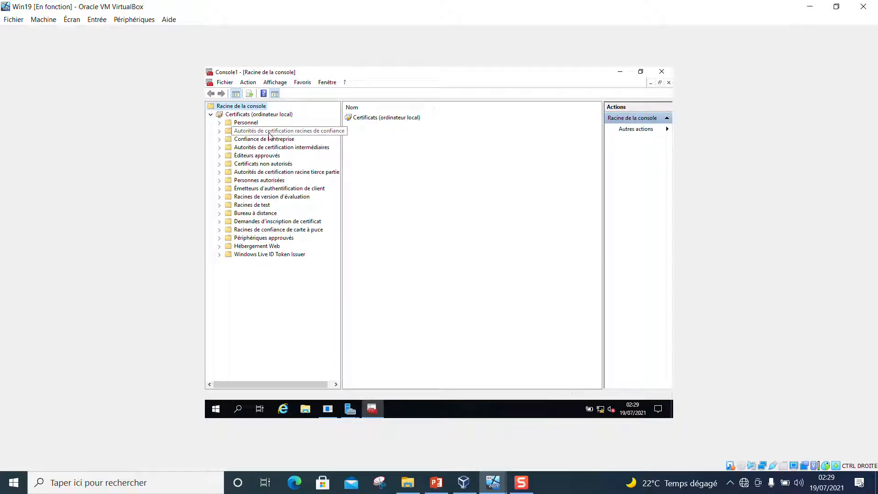
click(219, 131)
click(251, 140)
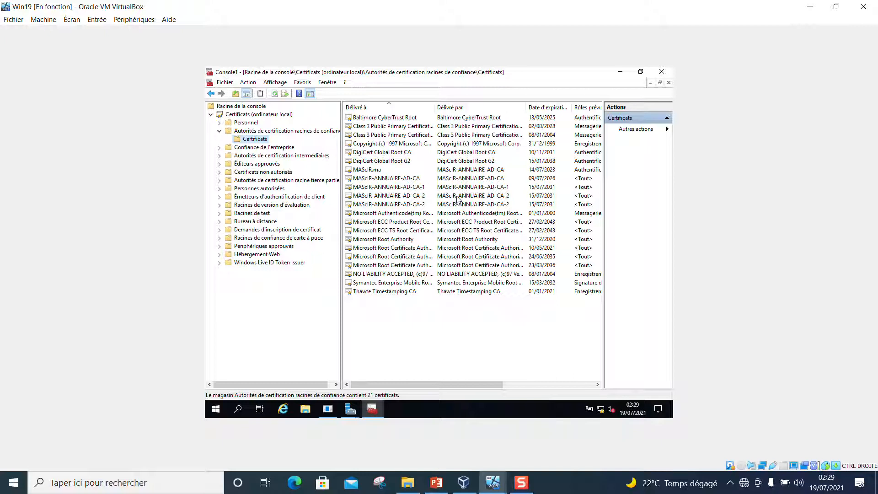
click(368, 170)
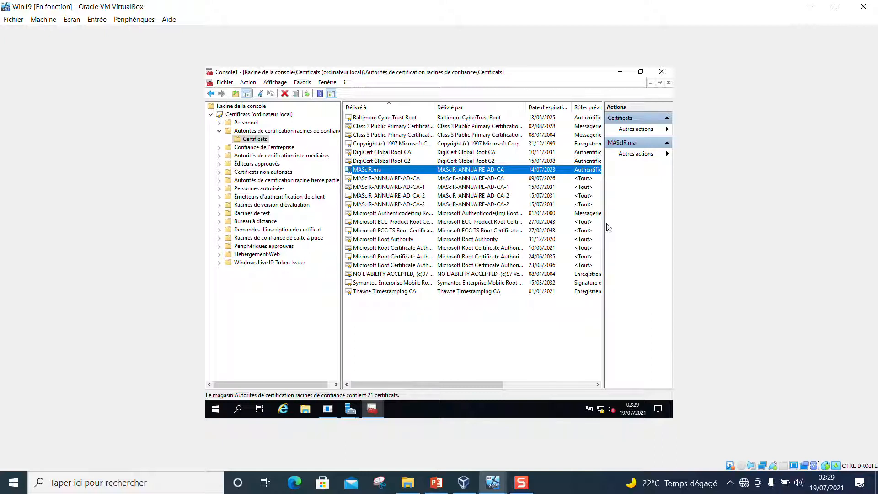
drag(600, 229, 615, 216)
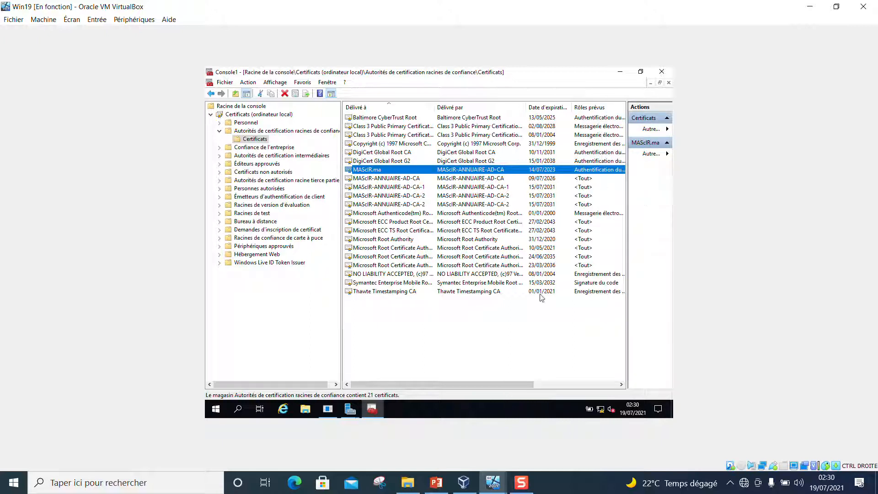
drag(510, 383, 616, 376)
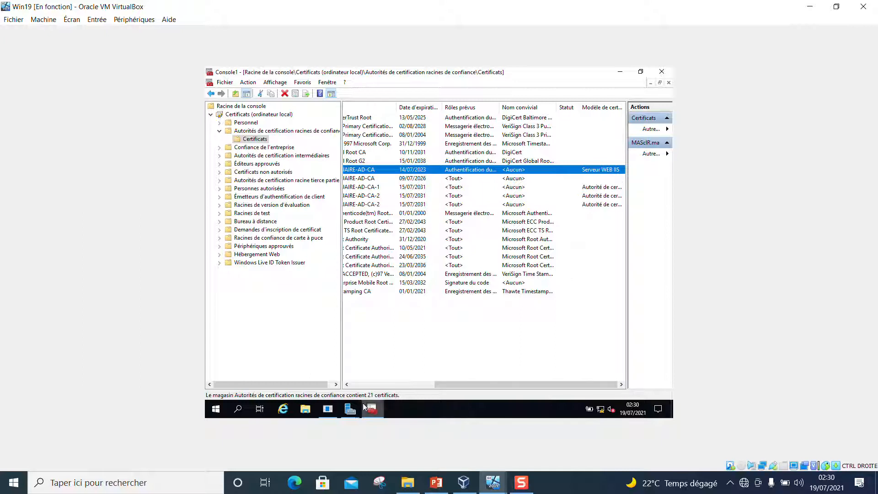
Close the role installation wizard and refresh the Server Manager dashboard.
mouse_move(350, 408)
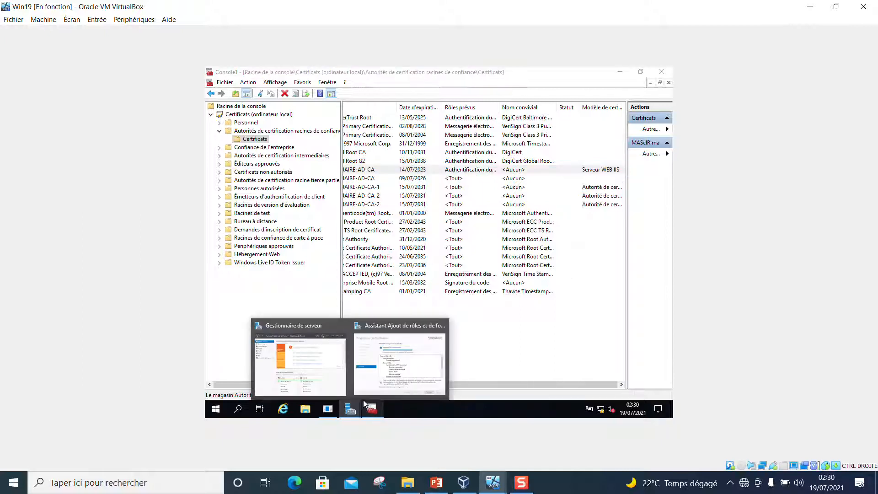
click(395, 359)
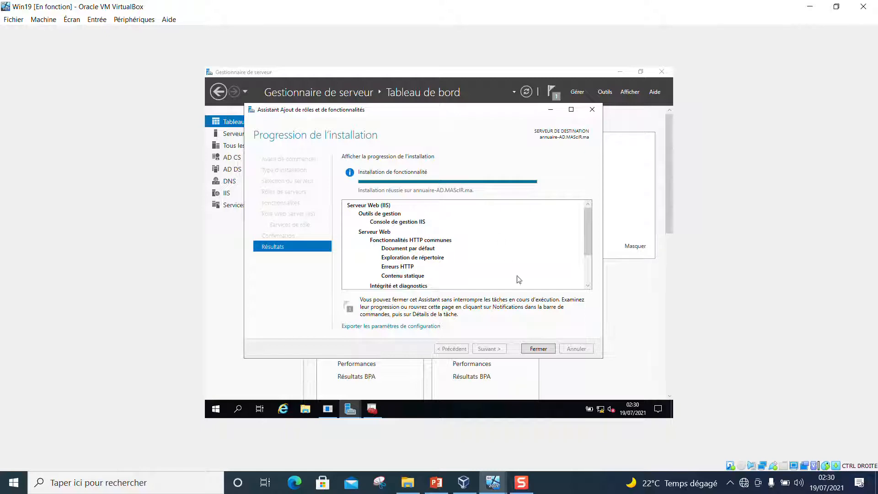
click(539, 349)
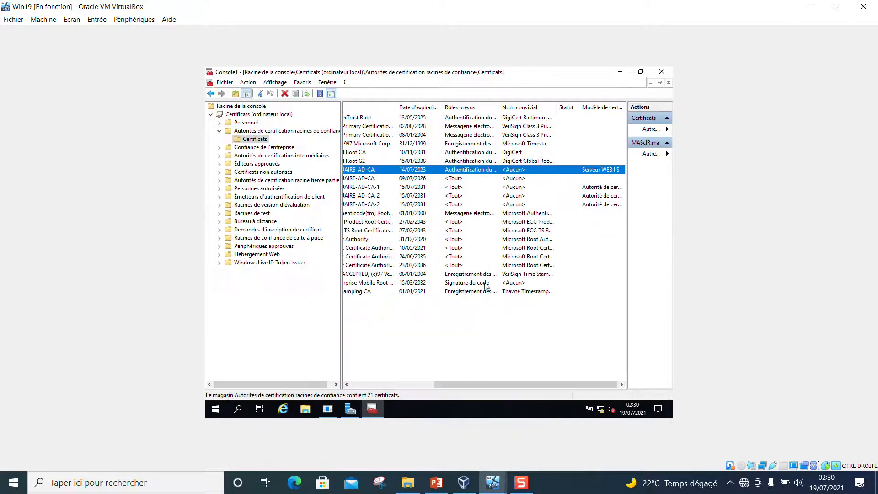
click(620, 71)
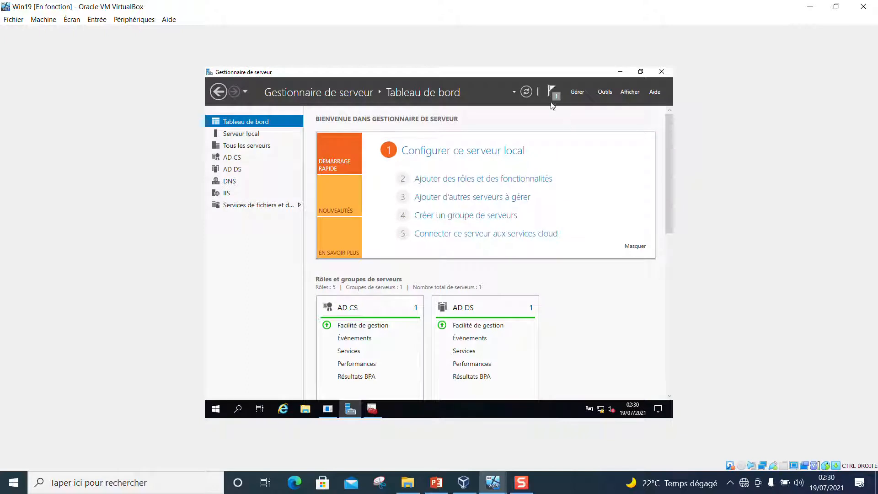
click(530, 94)
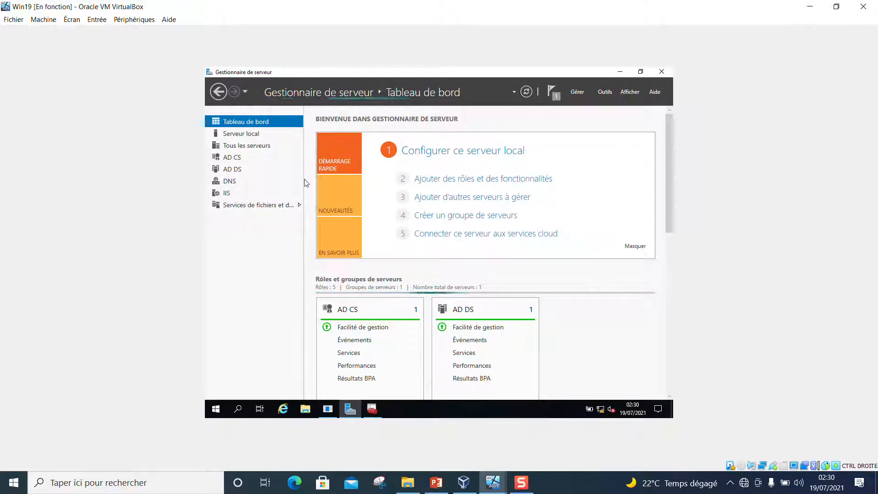
Open the Gestionnaire des services Internet (IIS) for the ANNUAIRE-AD server and maximize it.
click(228, 192)
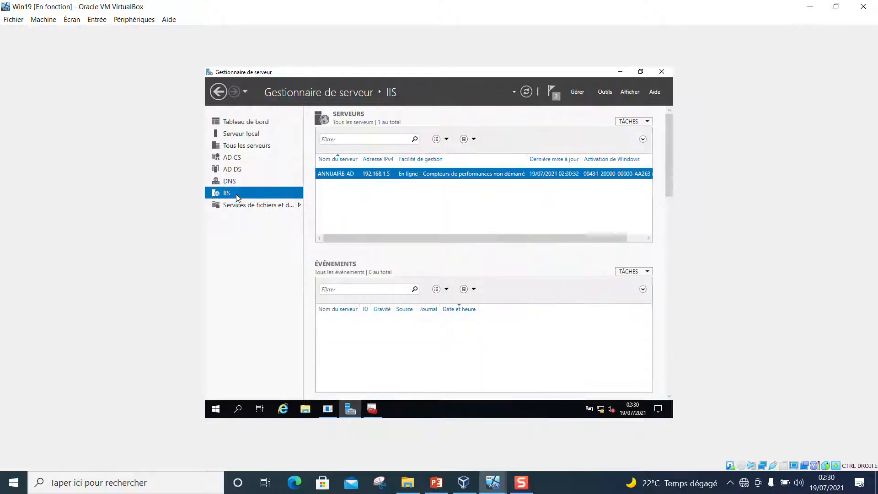
right_click(410, 177)
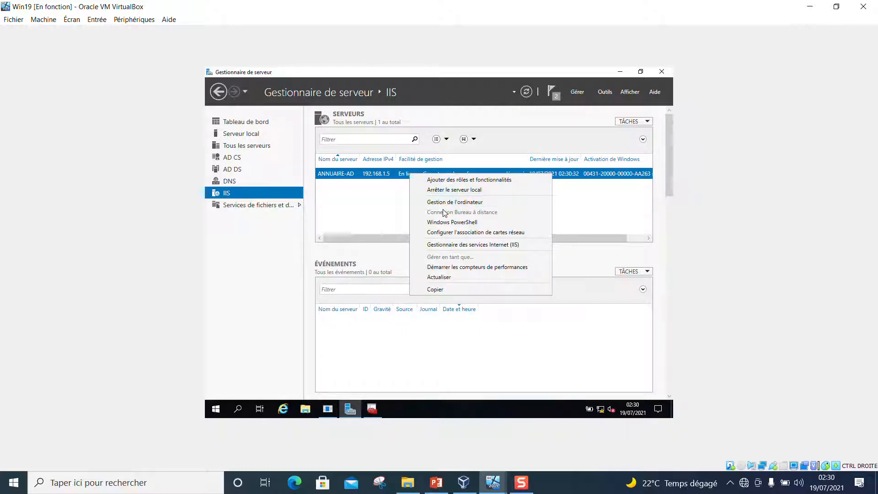
click(452, 246)
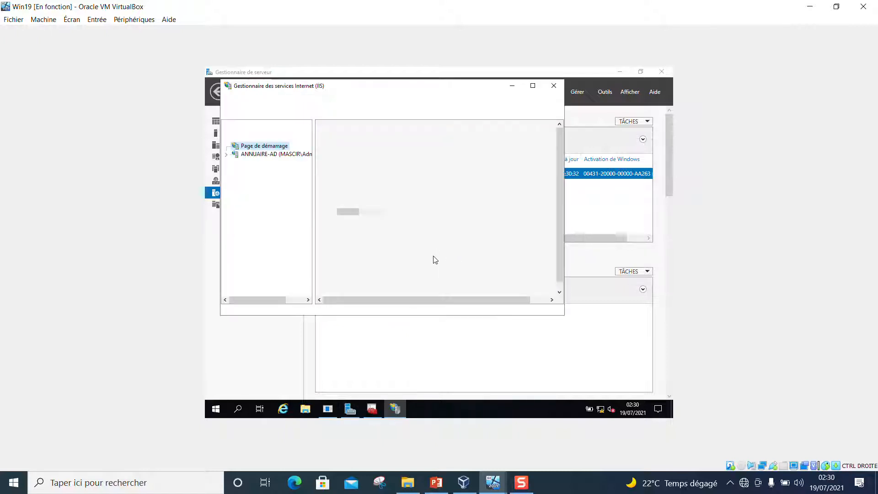
click(533, 85)
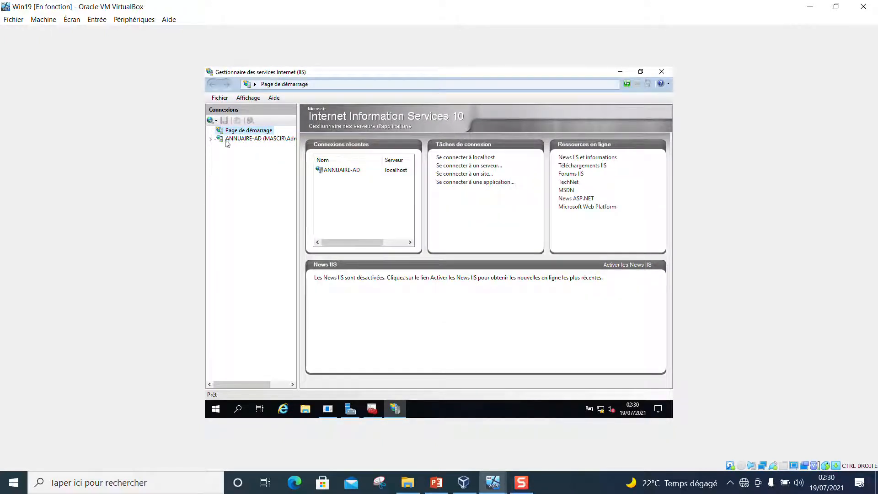
Expand the ANNUAIRE-AD sites and open the site bindings of Default Web Site.
click(211, 140)
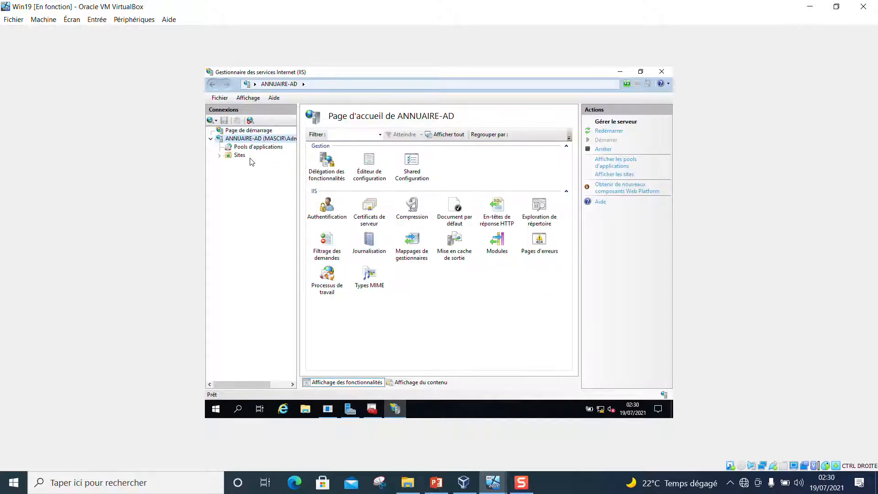
click(220, 156)
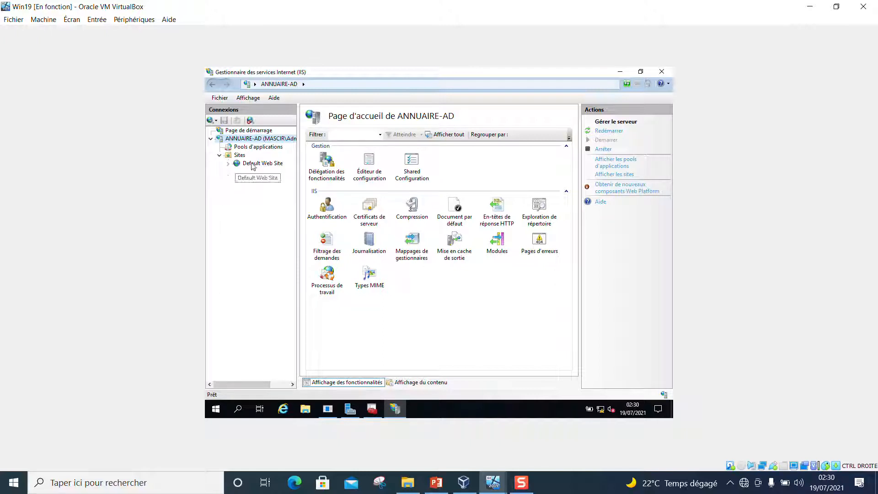
click(256, 164)
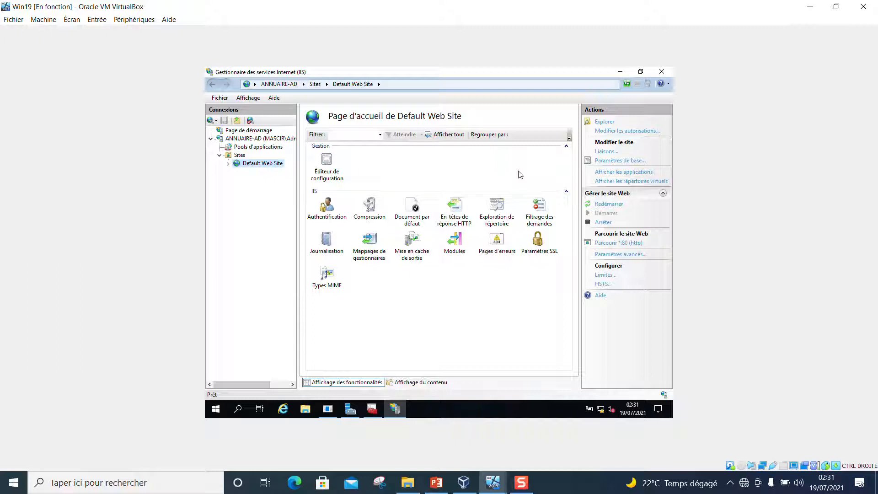
click(602, 155)
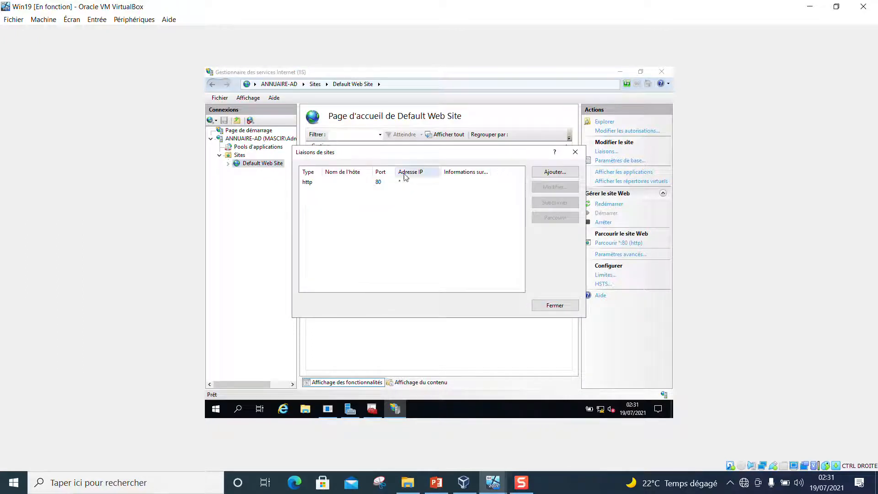
click(370, 184)
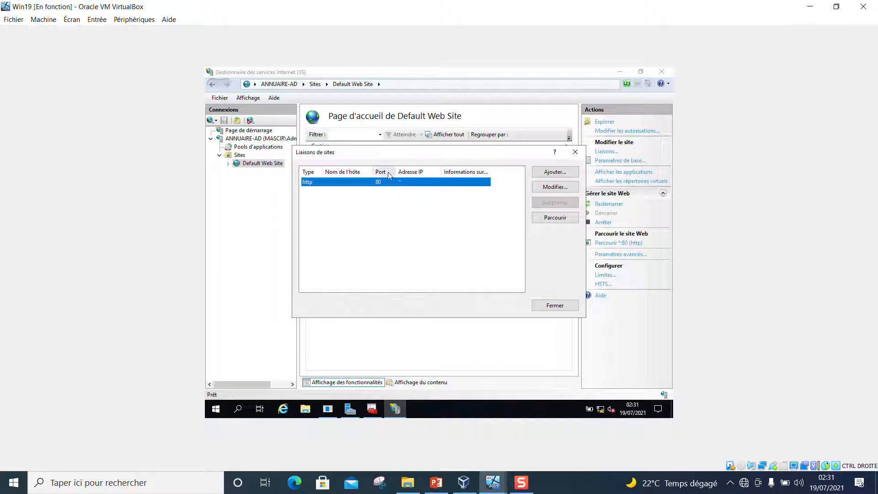
Add an https binding on port 443 with the MAScIR.ma SSL certificate to Default Web Site, then minimize the IIS manager.
click(556, 173)
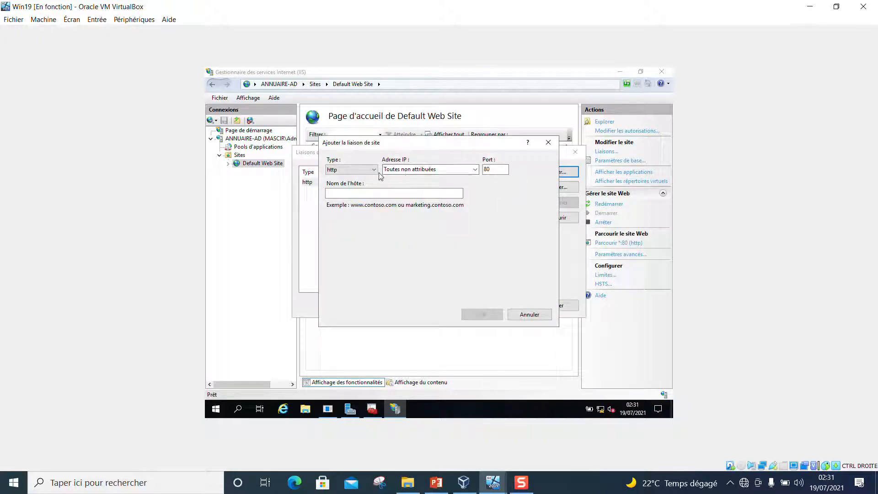
click(377, 172)
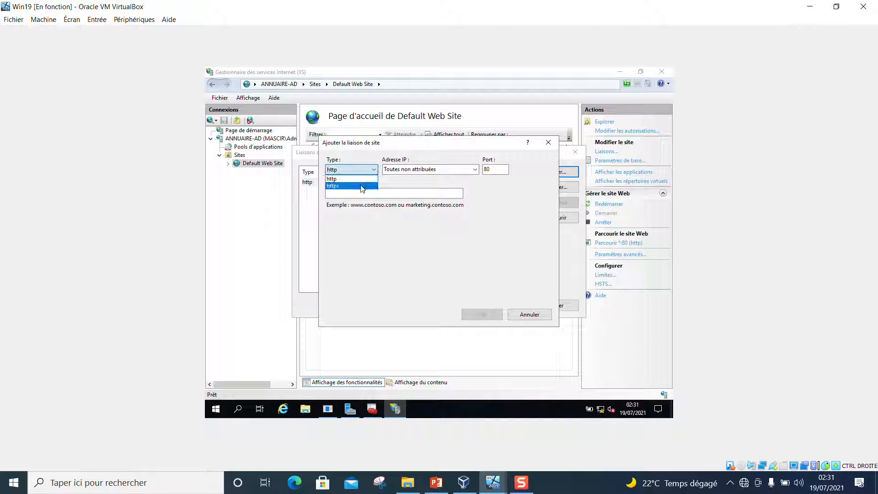
click(363, 183)
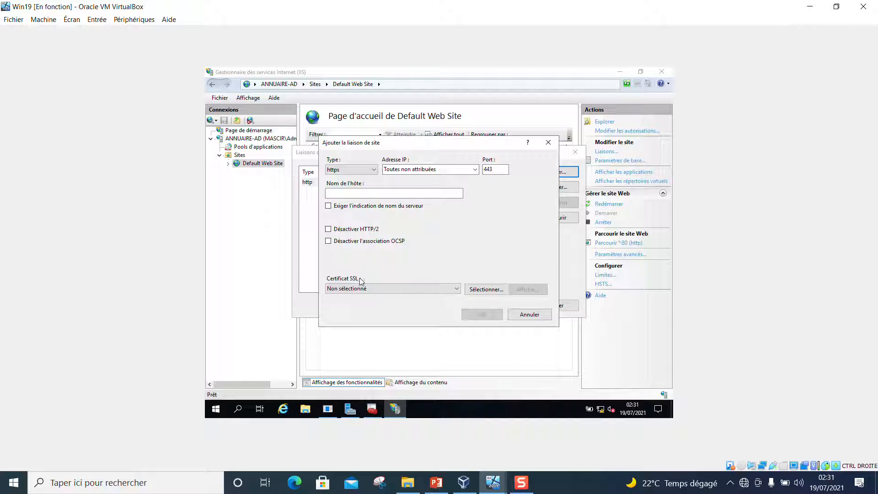
click(456, 288)
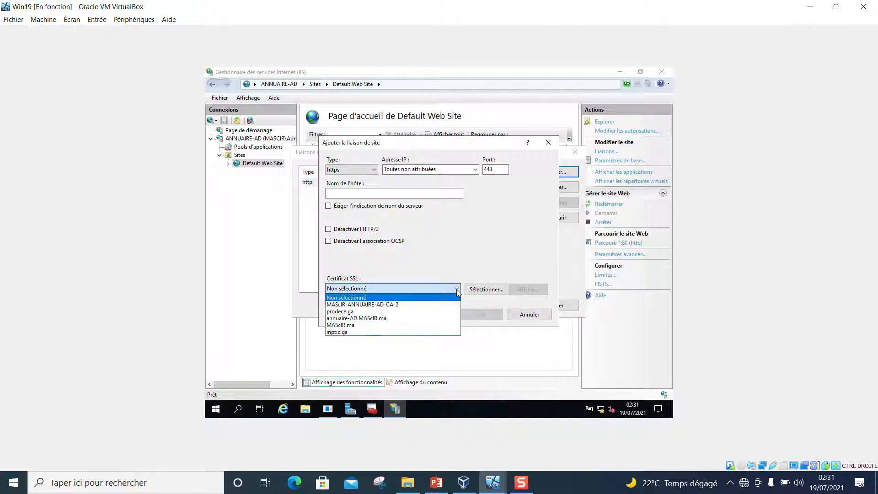
click(393, 325)
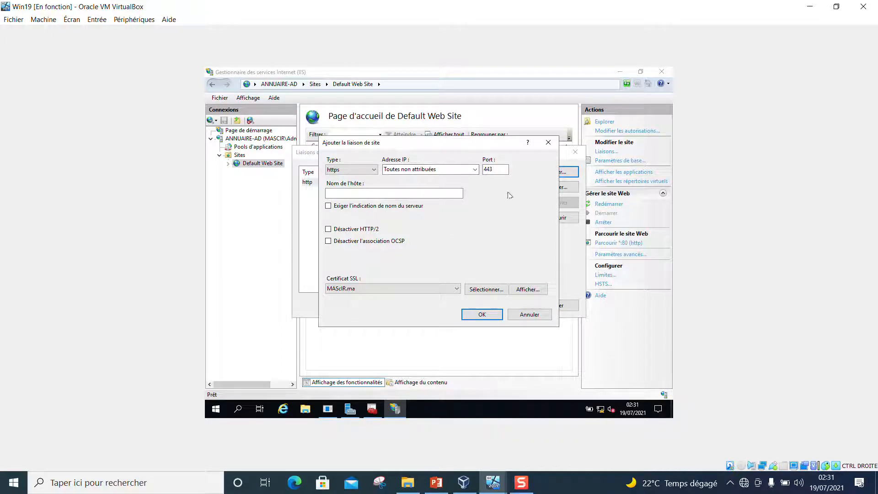
click(490, 314)
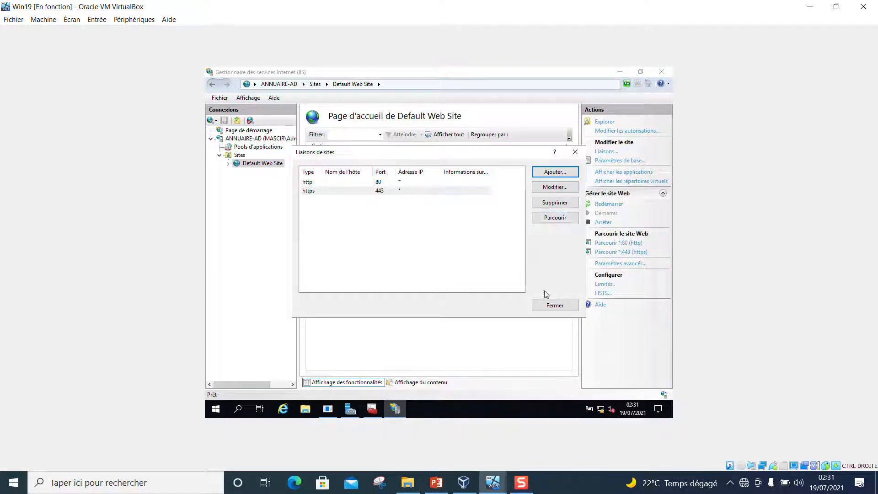
click(551, 305)
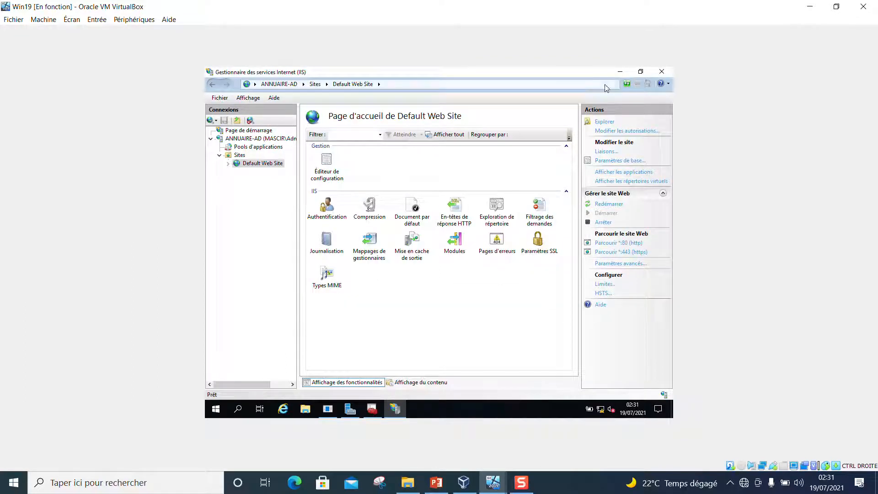
click(620, 72)
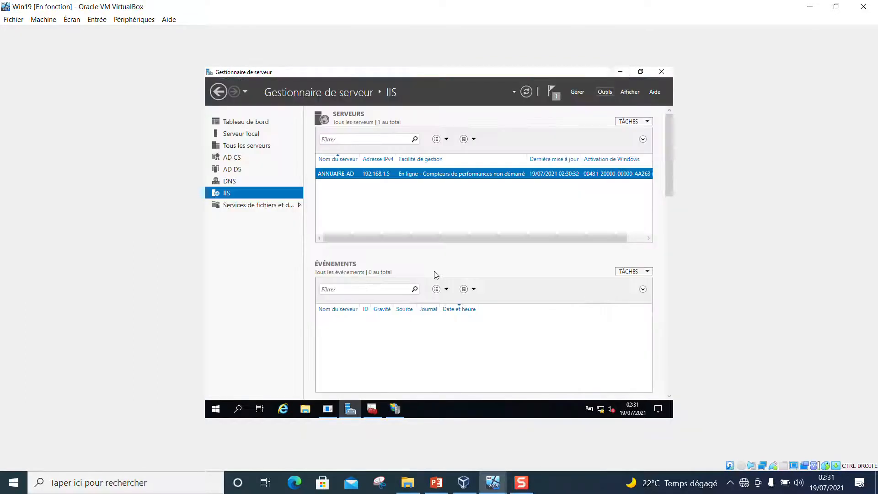
click(285, 407)
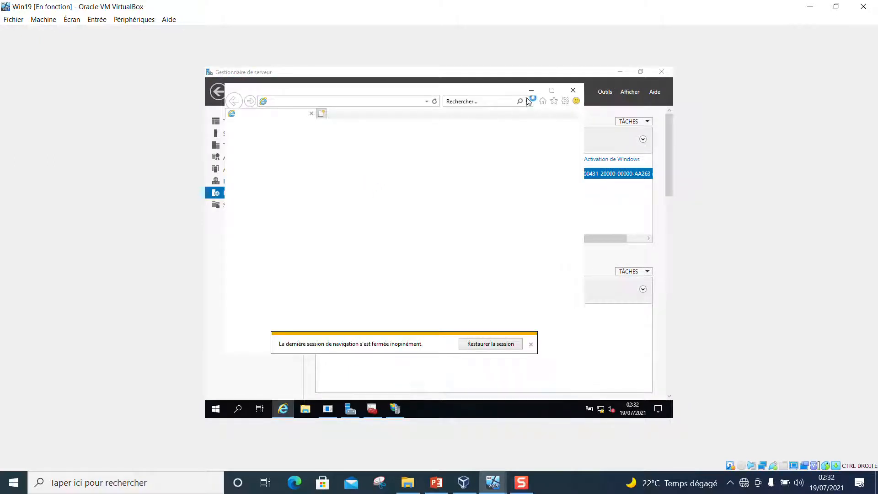
click(551, 90)
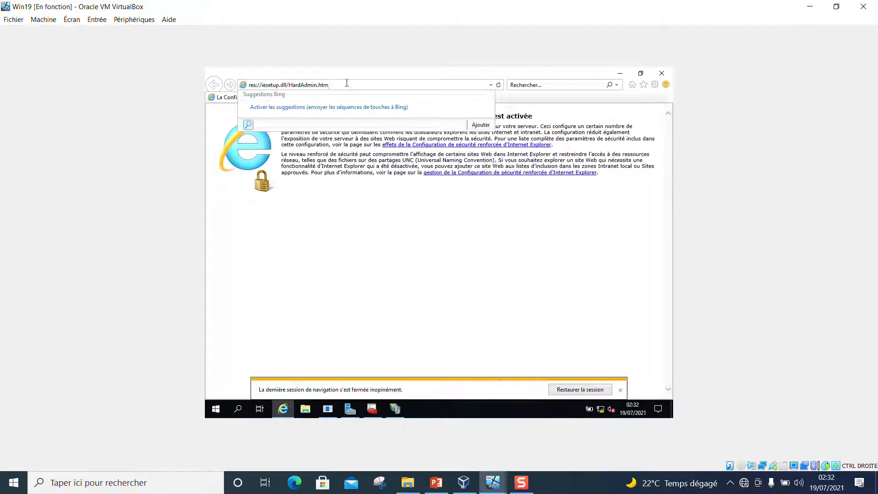
key(BackSpace)
key(BackSpace)
key(BackSpace)
key(BackSpace)
key(BackSpace)
key(BackSpace)
key(BackSpace)
key(BackSpace)
key(BackSpace)
key(BackSpace)
key(BackSpace)
key(BackSpace)
key(BackSpace)
key(BackSpace)
key(BackSpace)
key(BackSpace)
key(BackSpace)
key(BackSpace)
key(BackSpace)
key(BackSpace)
text(https)
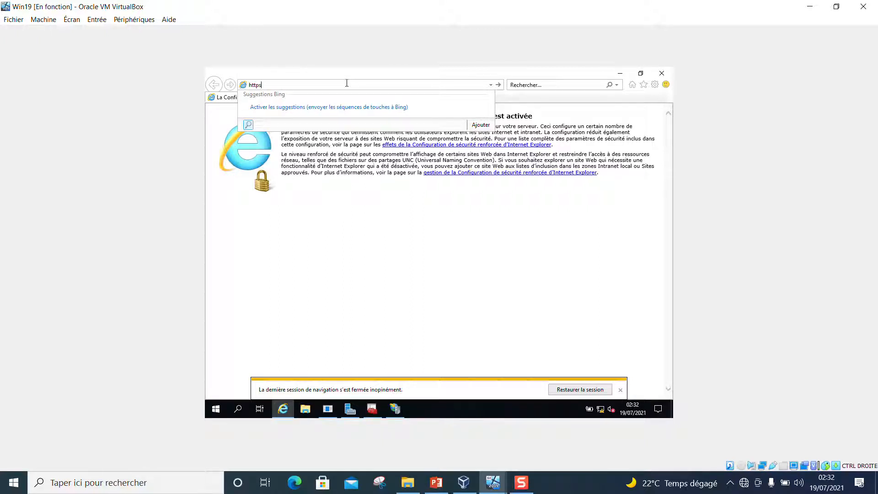
text(://)
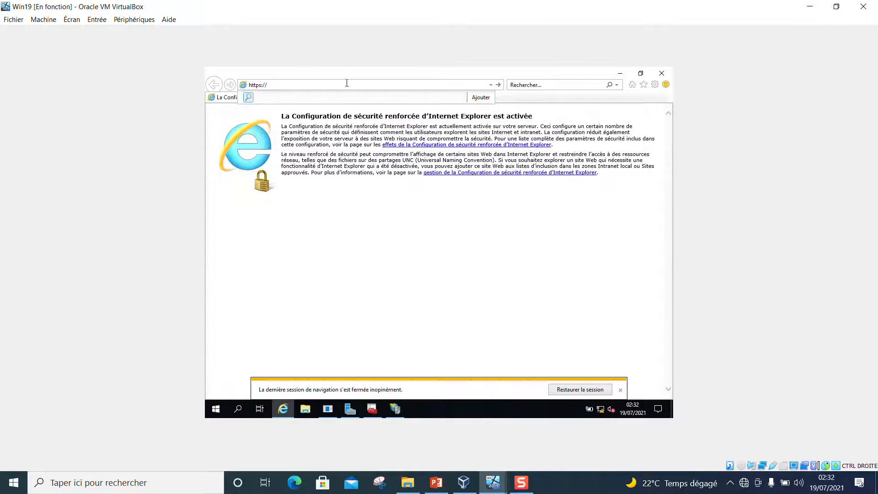
text(Mascir.ma/)
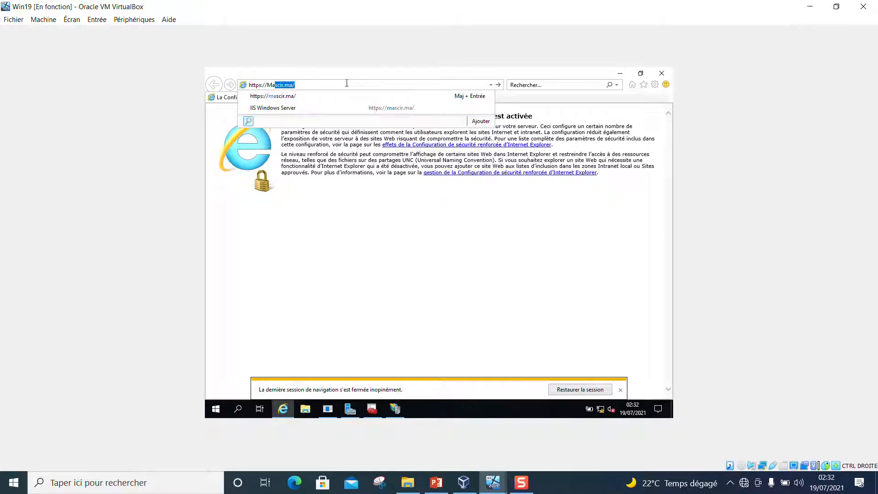
key(Return)
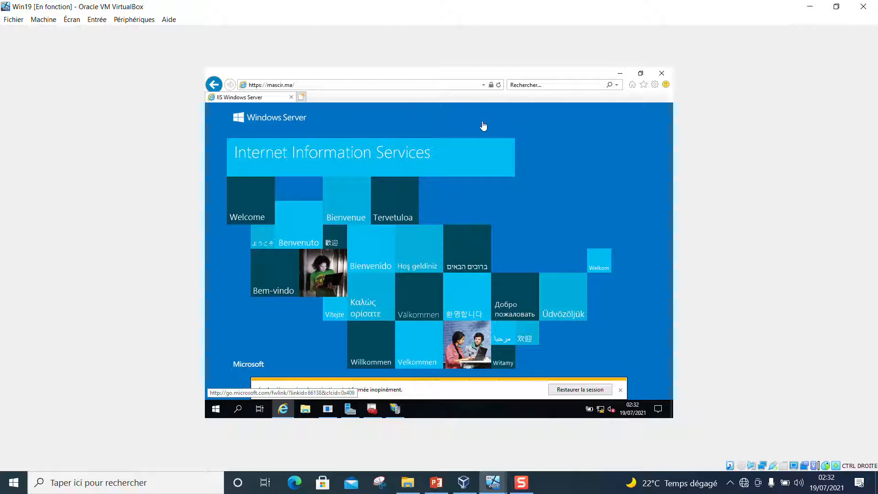
click(621, 390)
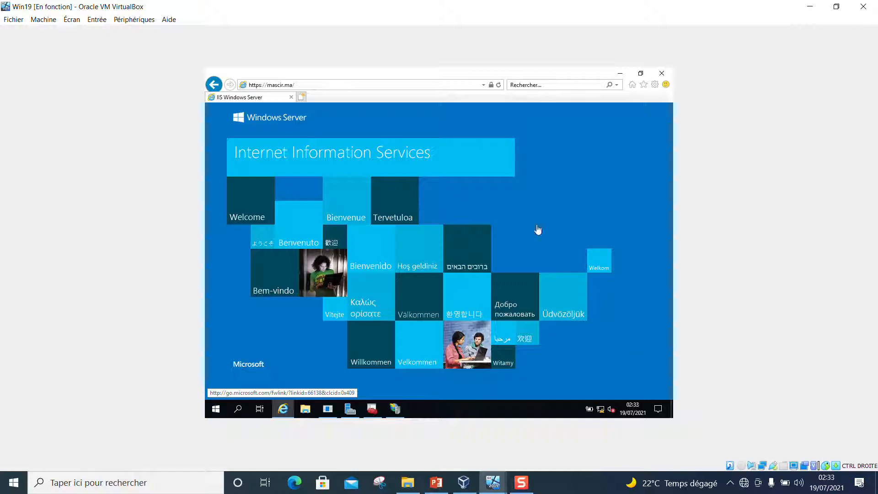
Switch to Console1 and widen the trusted root certificate list to examine the MAScIR.ma certificate.
click(372, 408)
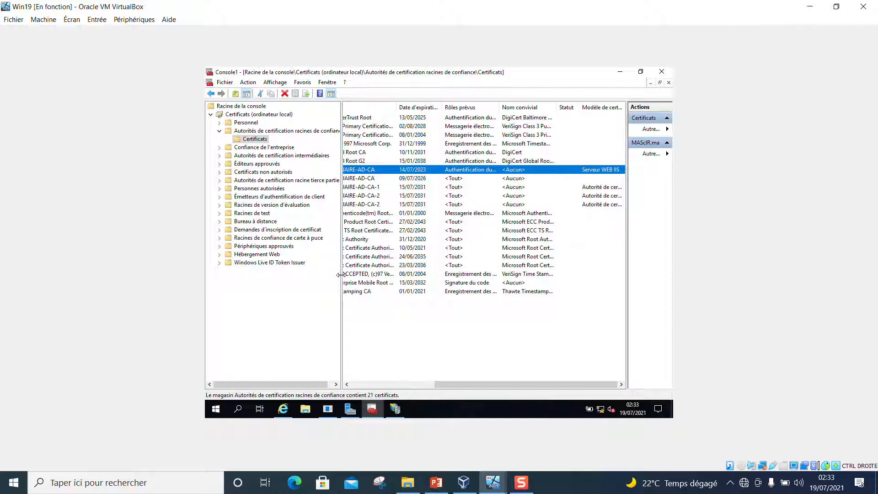
drag(341, 274, 251, 266)
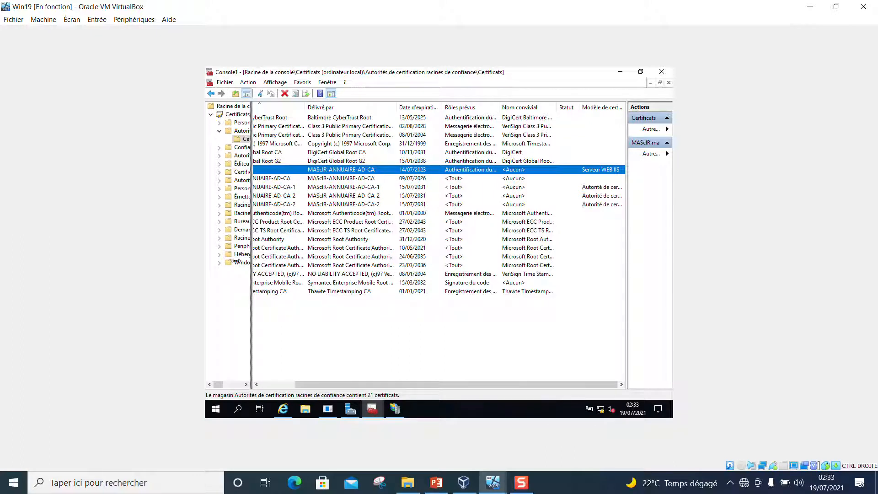
click(402, 155)
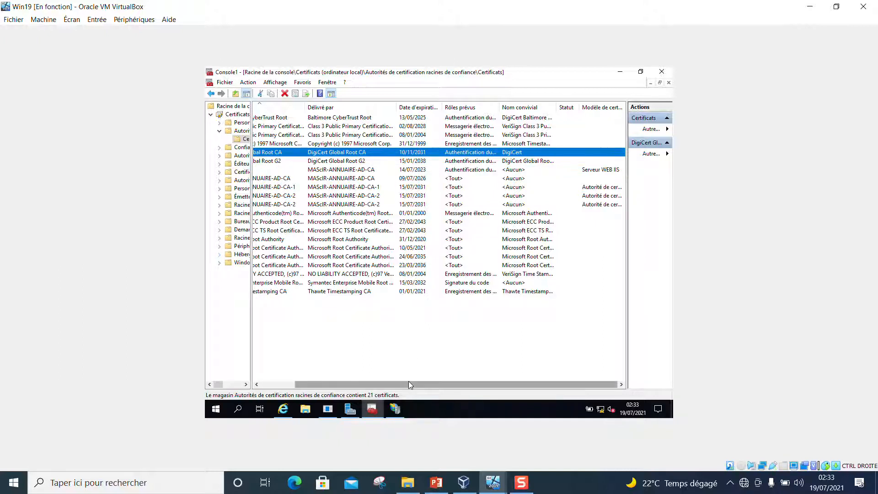
drag(407, 381, 316, 381)
click(275, 170)
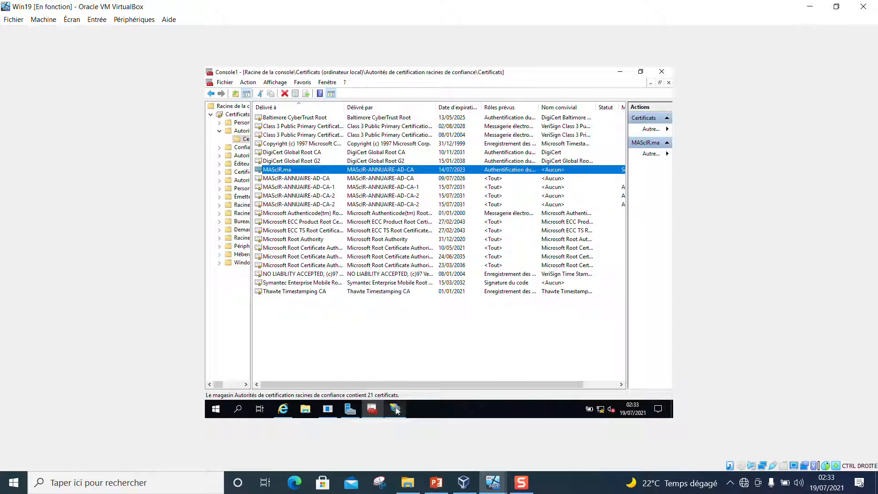
Review the Default Web Site home page in the IIS manager, and return to the Internet Explorer window.
mouse_move(397, 409)
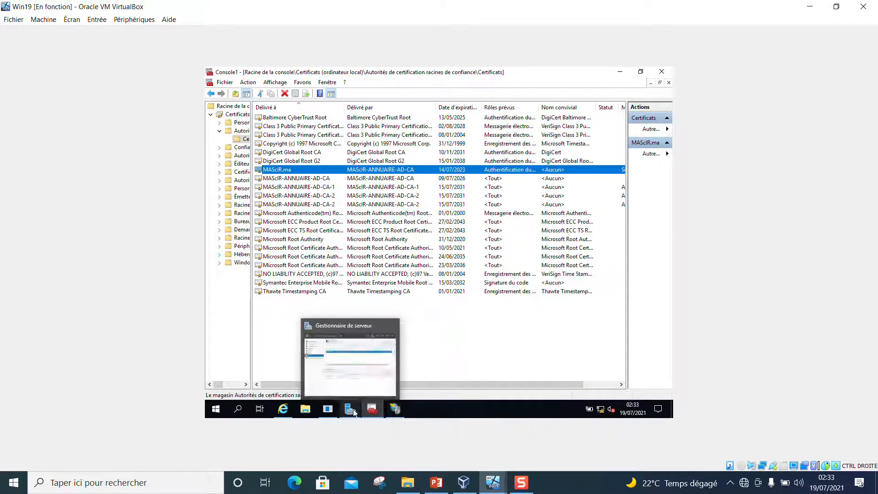
click(396, 409)
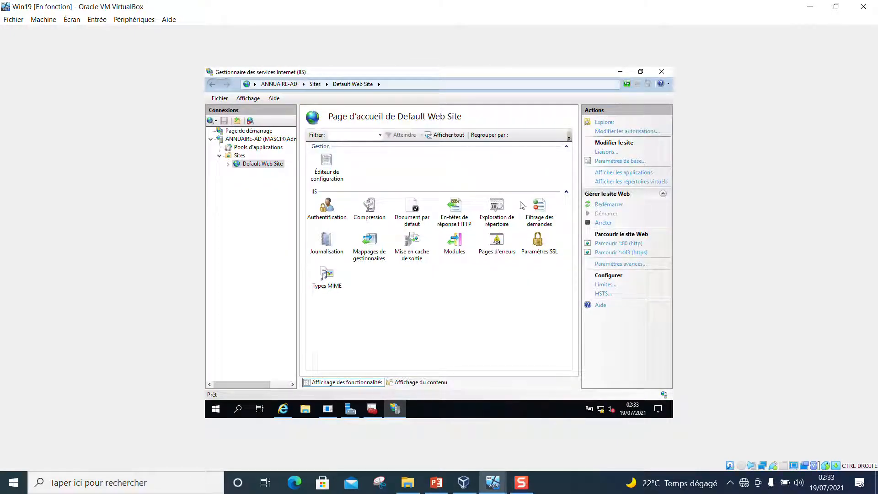
click(283, 408)
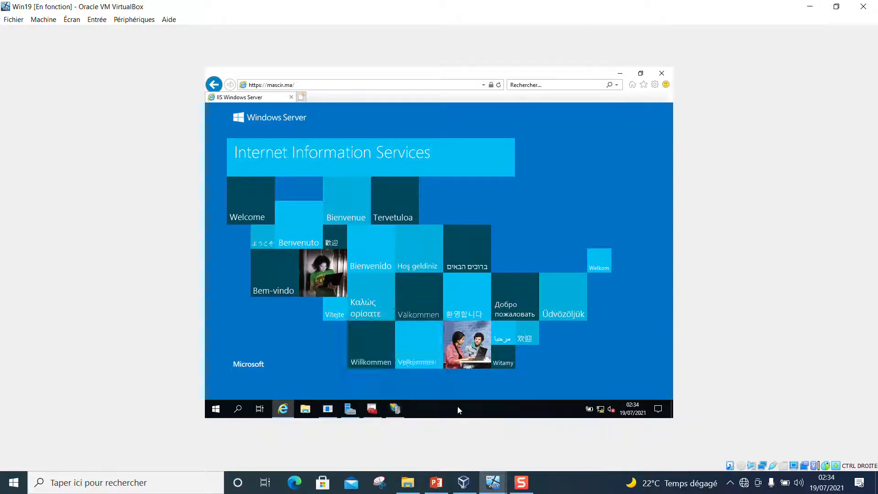
Launch the Gestion de stratégie de groupe console from a previously run command and bring it to the front.
key(super+r)
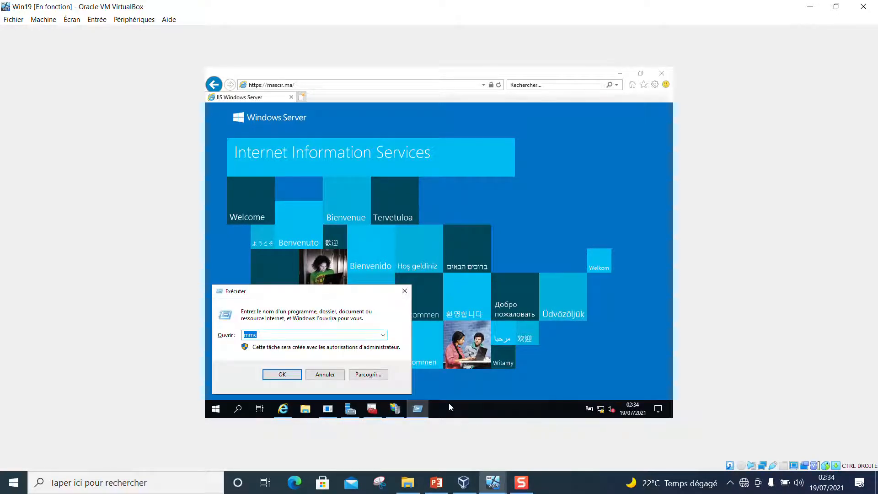
key(Down)
key(Down)
key(Down)
key(Down)
key(Return)
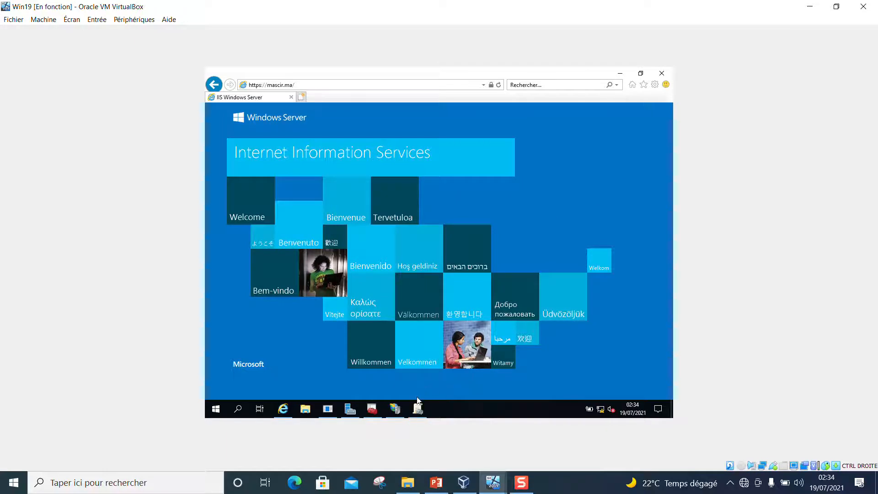
click(418, 410)
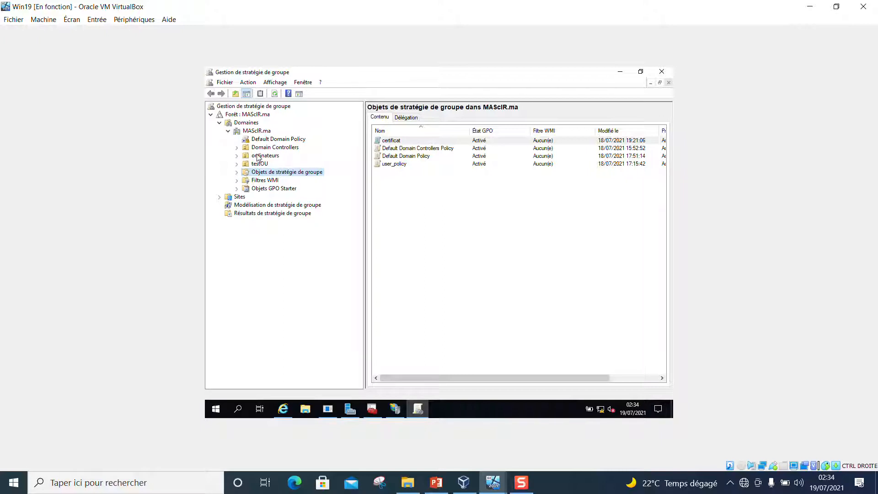
Create a group policy object named certificats under Objets de stratégie de groupe in the MAScIR.ma domain.
click(236, 172)
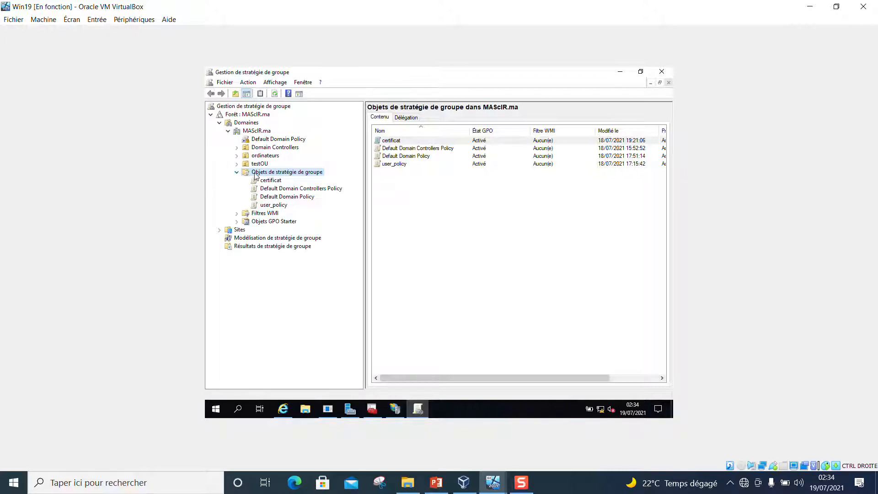
right_click(277, 174)
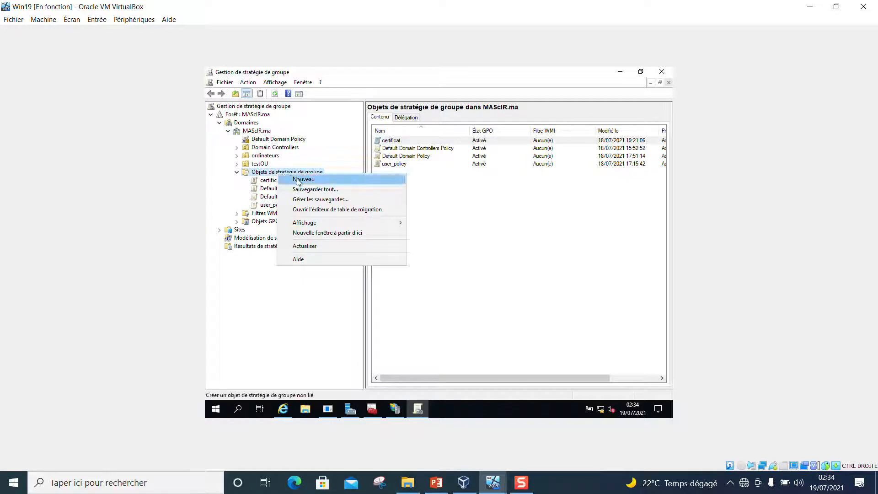
click(297, 178)
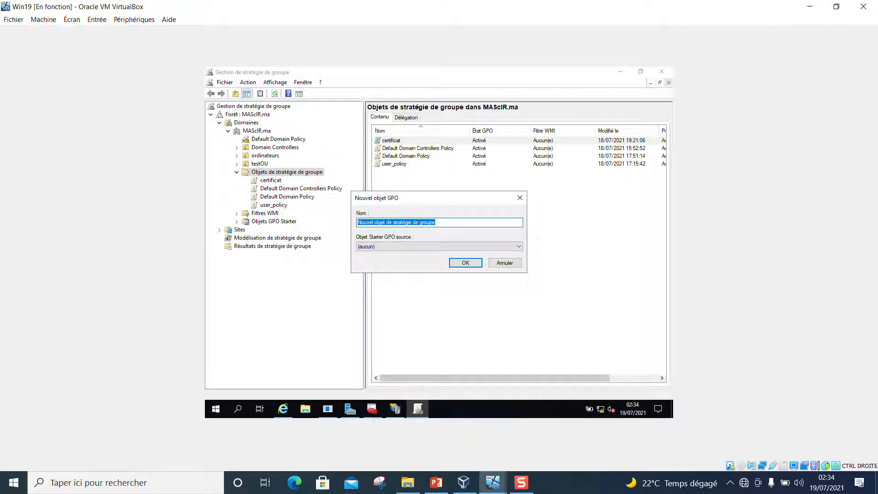
text(Ce)
key(BackSpace)
text(c)
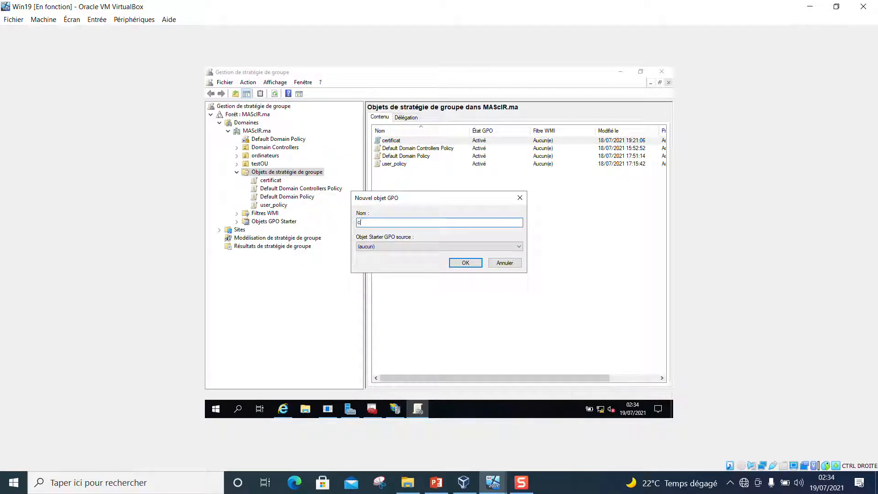
text(ertificats)
click(465, 264)
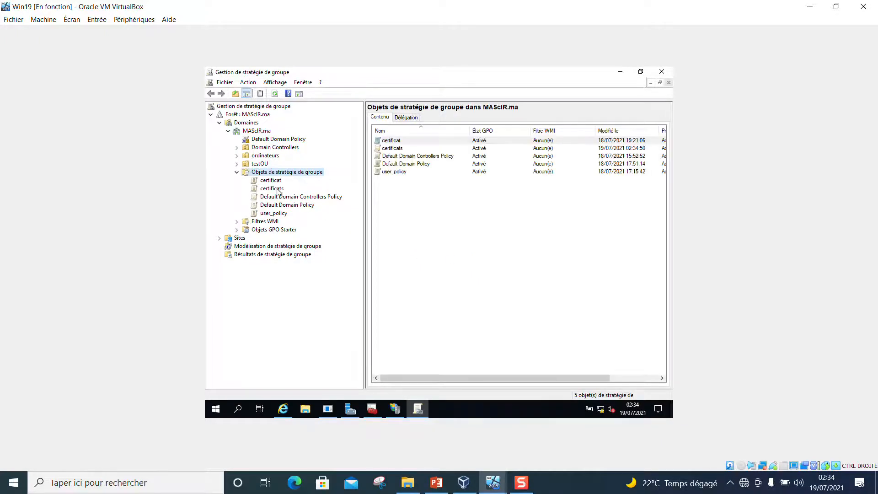
Open the certificats policy object for editing and maximize the group policy editor.
click(277, 190)
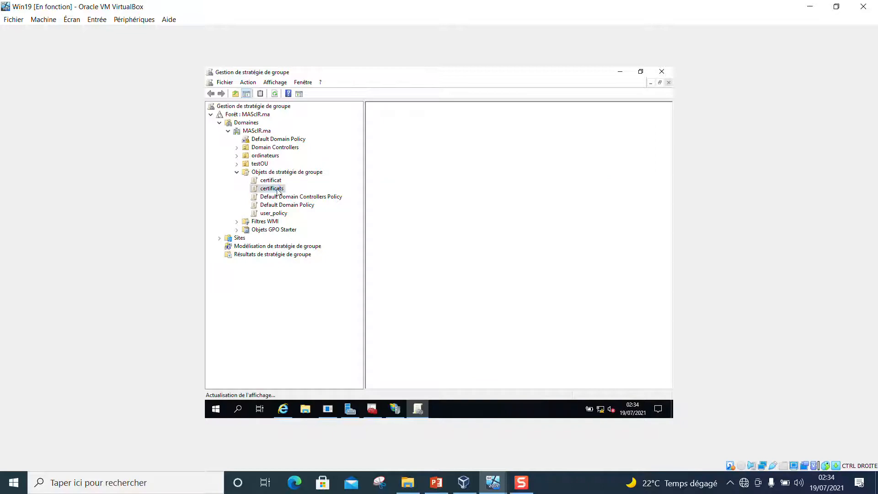
right_click(277, 191)
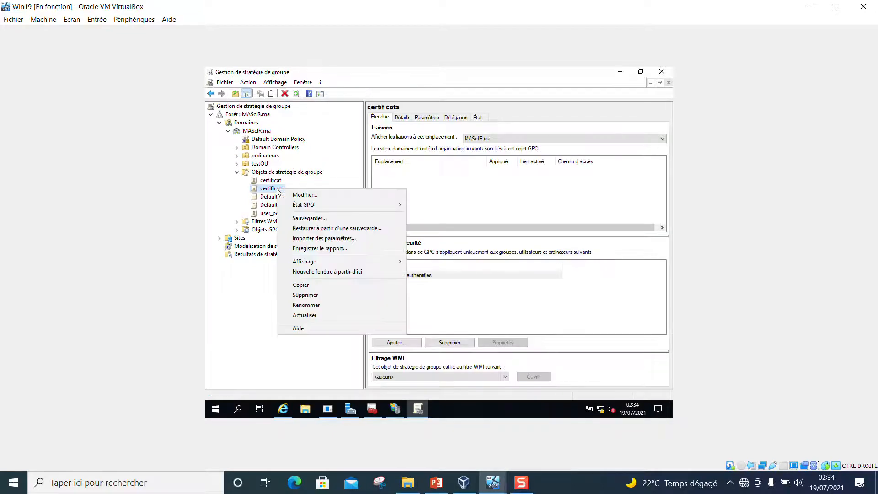
click(318, 196)
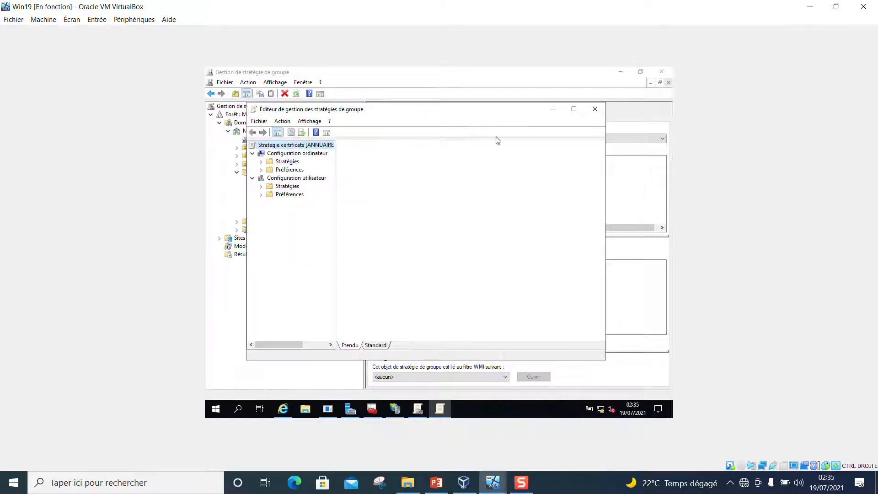
click(574, 108)
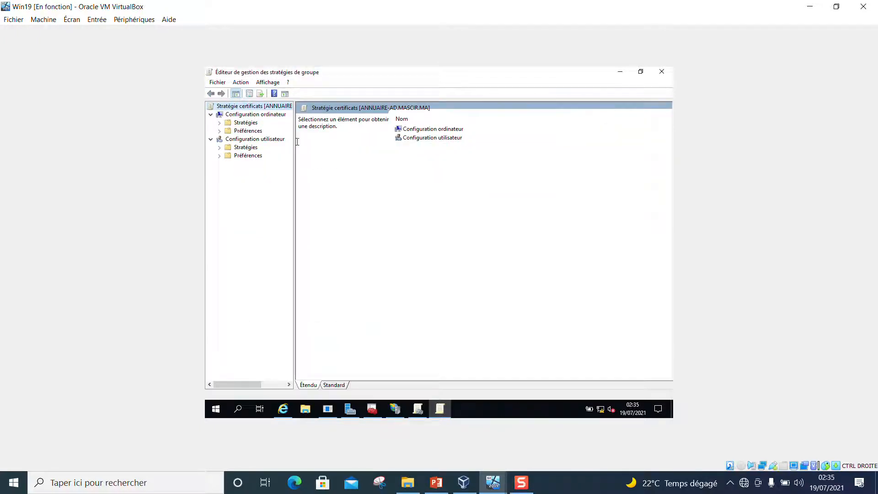
Expand the computer configuration's Stratégies, Paramètres Windows, Paramètres de sécurité down to Stratégies de clé publique, and widen the tree to read the folder names.
click(219, 124)
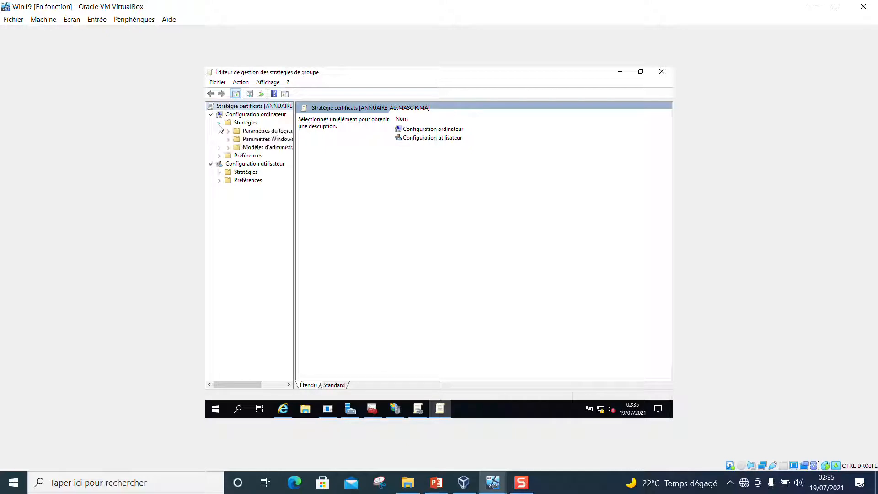
click(228, 139)
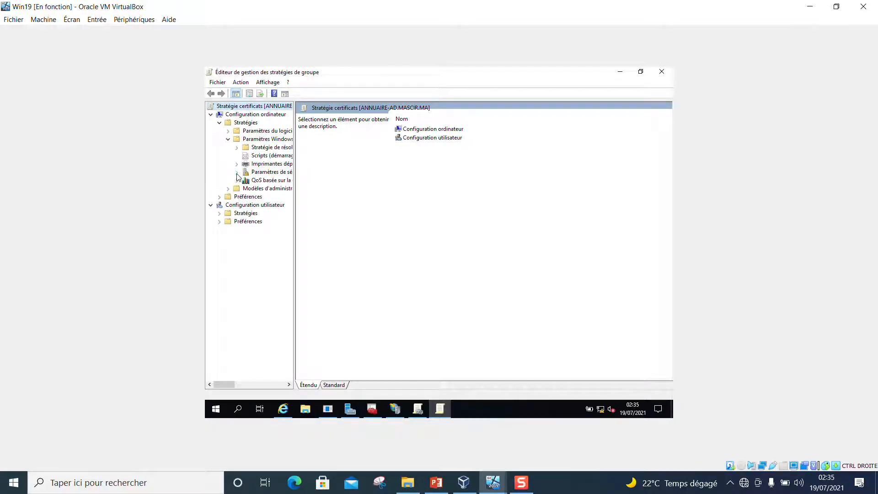
click(236, 173)
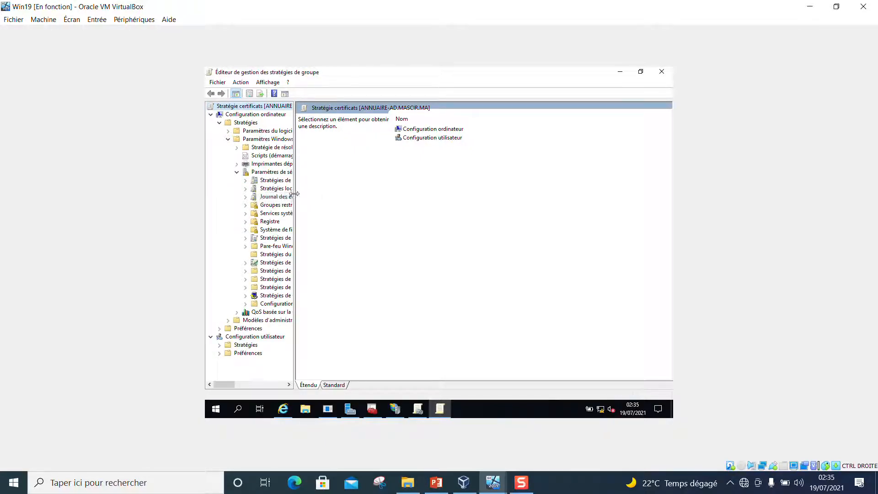
drag(295, 196, 369, 192)
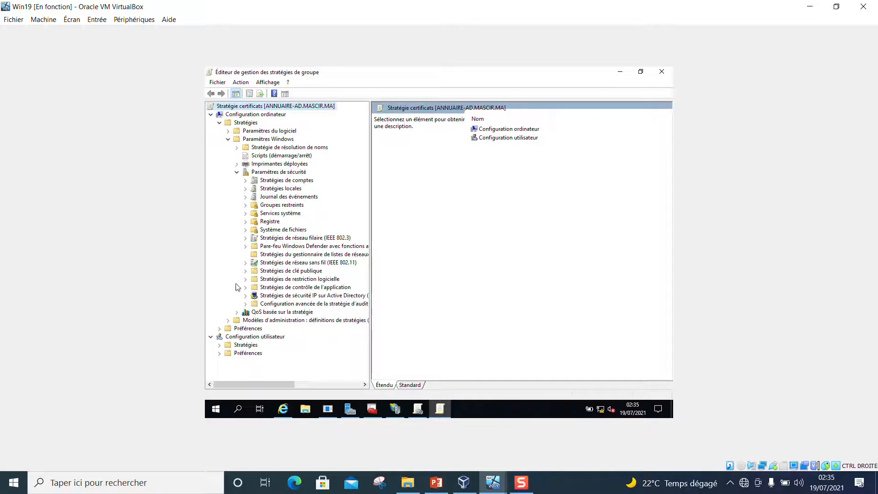
click(246, 271)
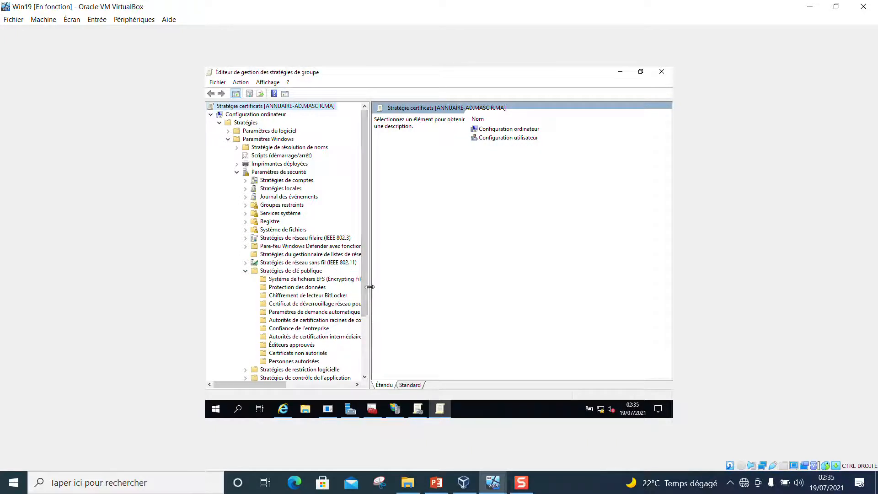
drag(371, 288, 408, 288)
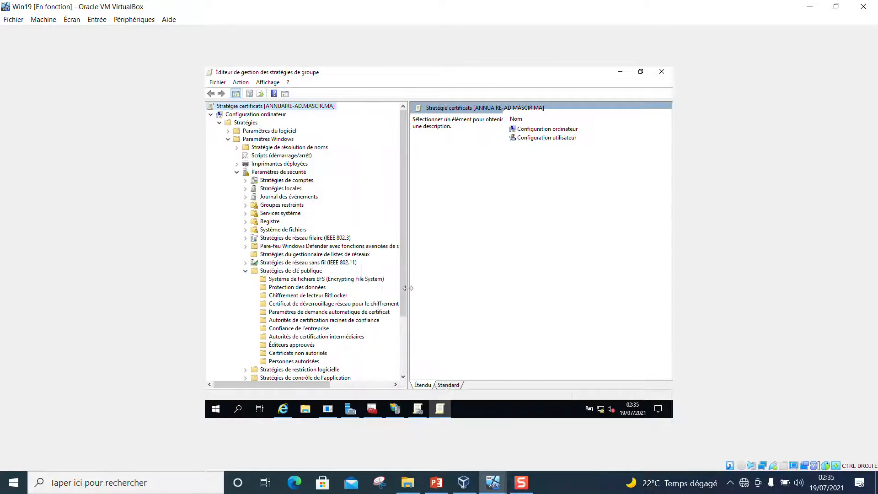
Start a certificate import into Autorités de certification racines de confiance and choose the mascir certificate file from Documents.
click(333, 321)
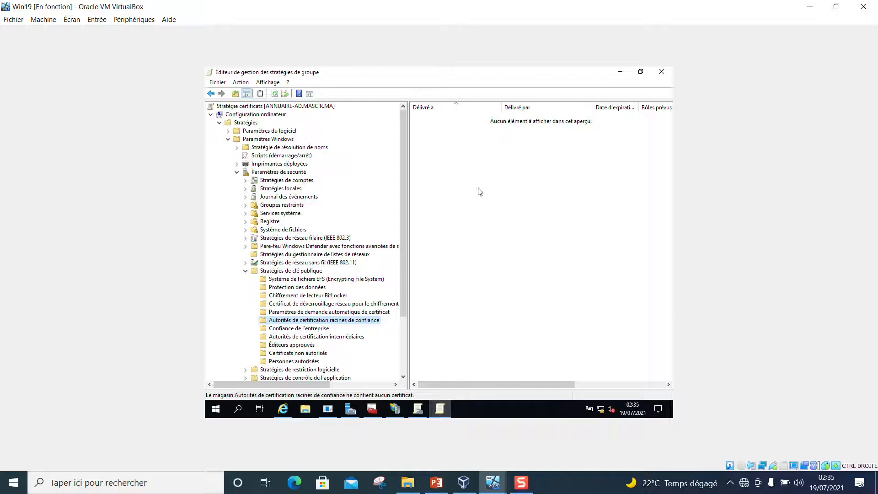
right_click(356, 323)
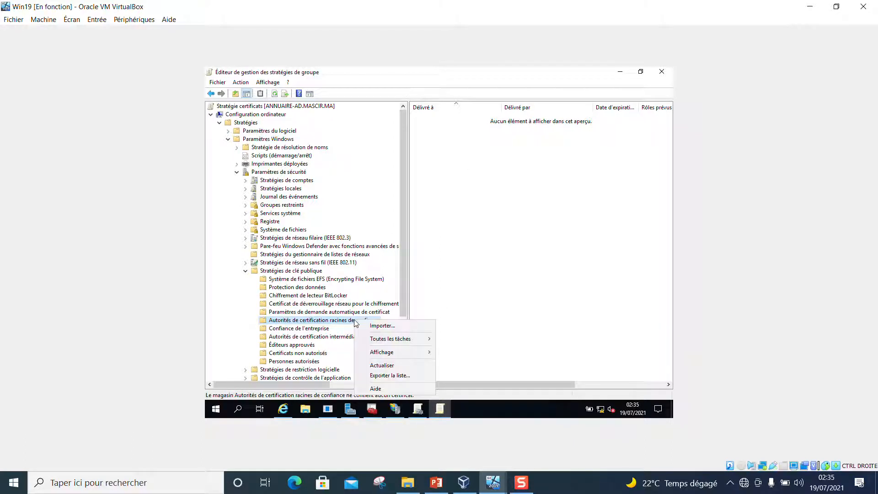
click(380, 325)
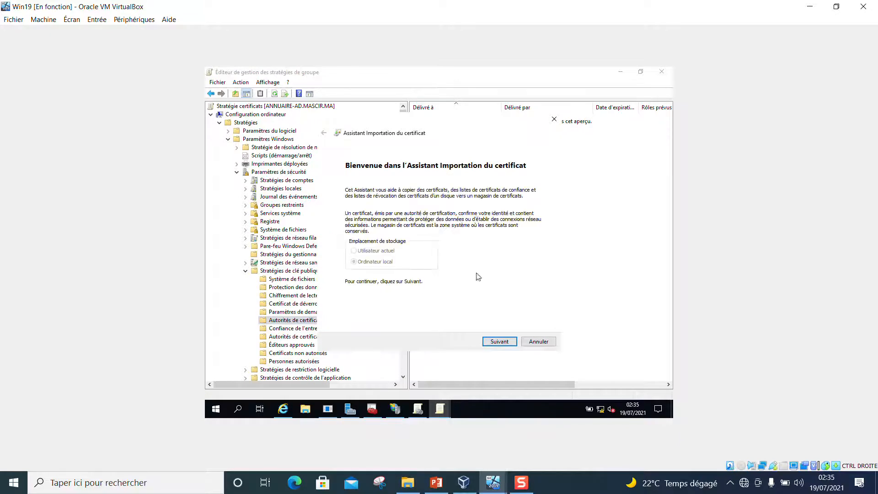
click(494, 343)
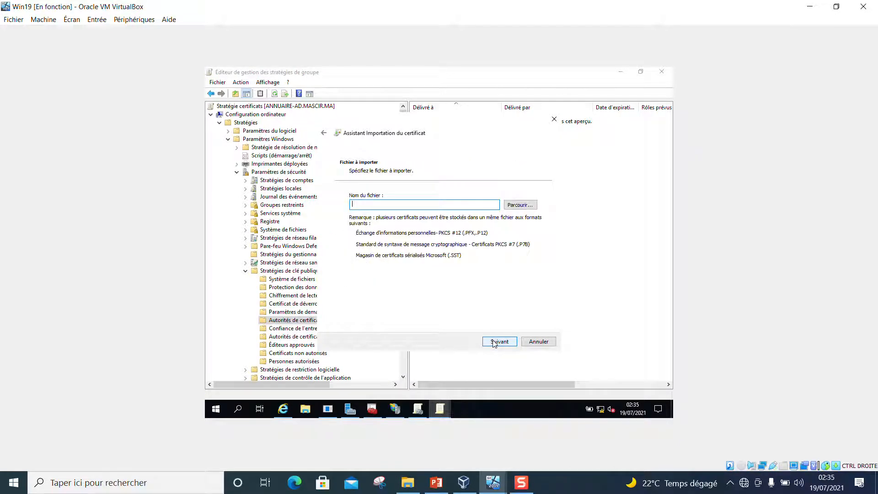
click(514, 205)
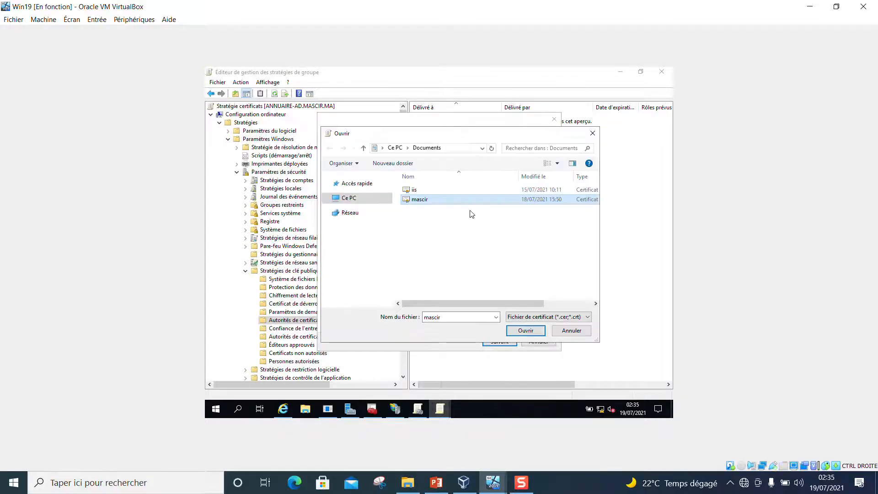
click(431, 202)
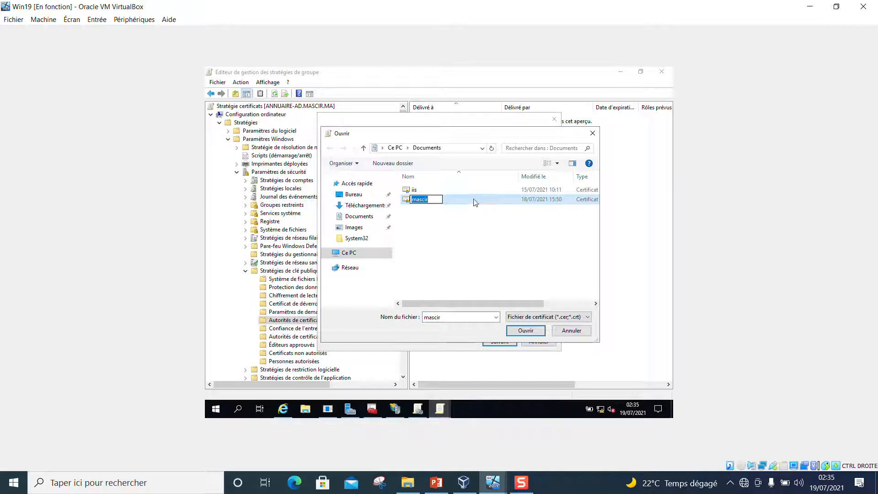
key(Escape)
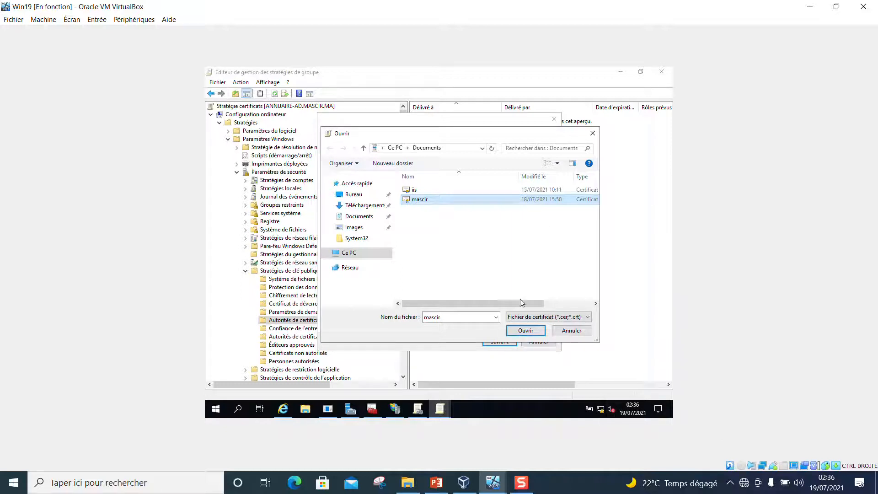
click(520, 332)
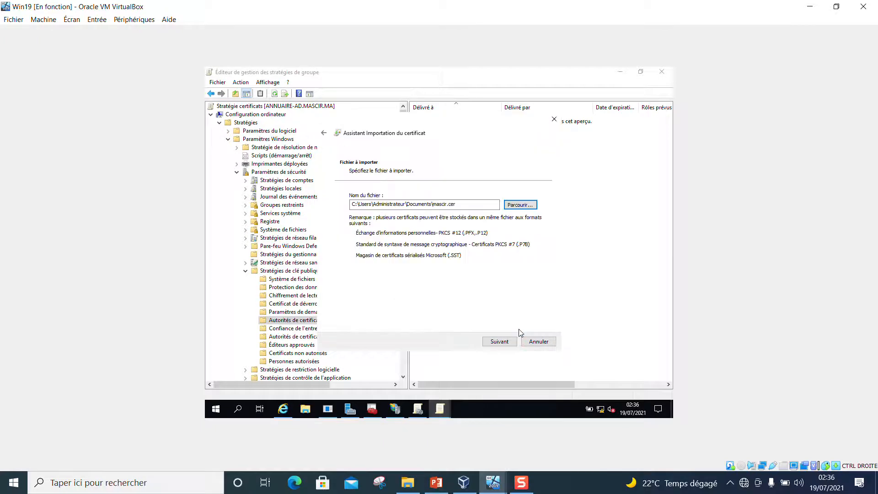
Complete the import of mascir.cer into the trusted root store, select the imported certificate, and close the policy editor.
click(488, 343)
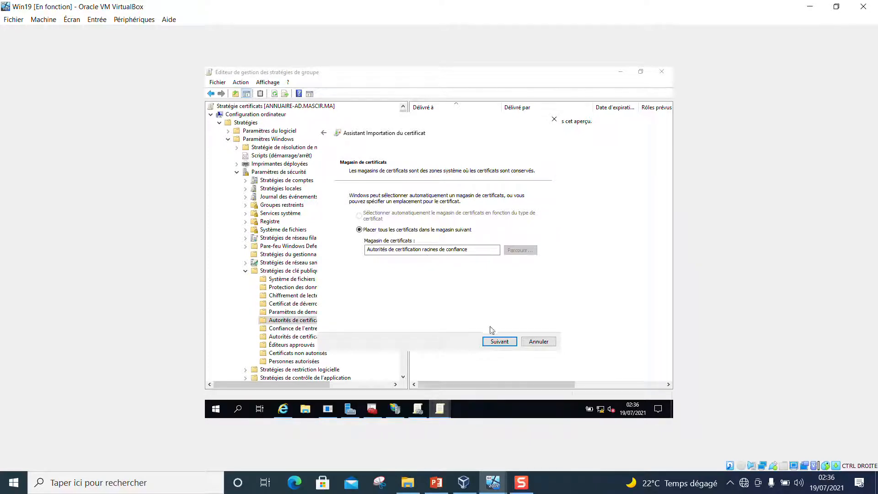
click(490, 342)
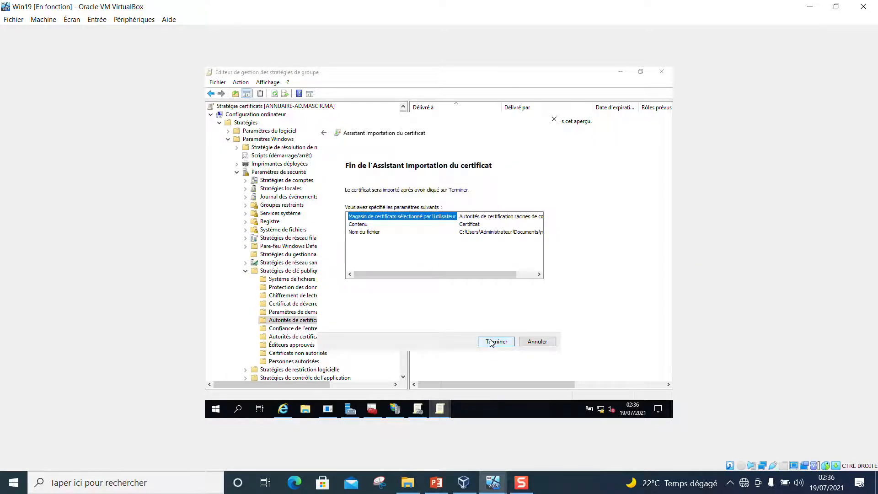
click(491, 342)
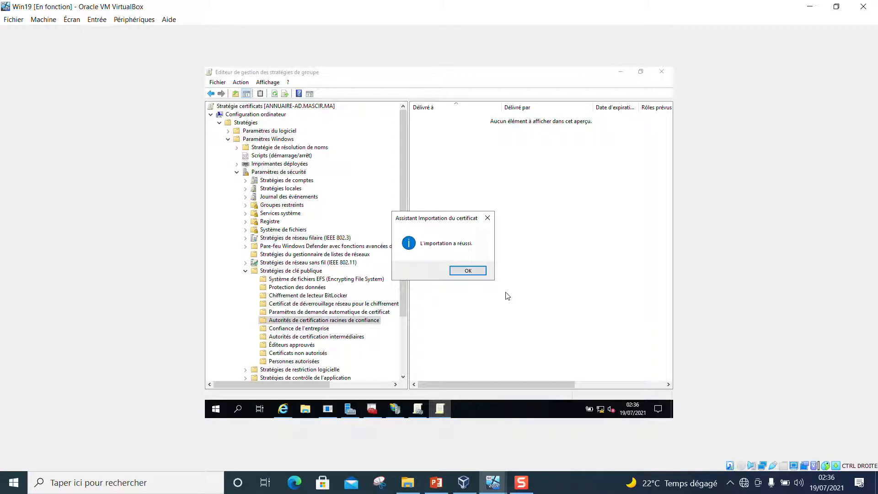
click(462, 272)
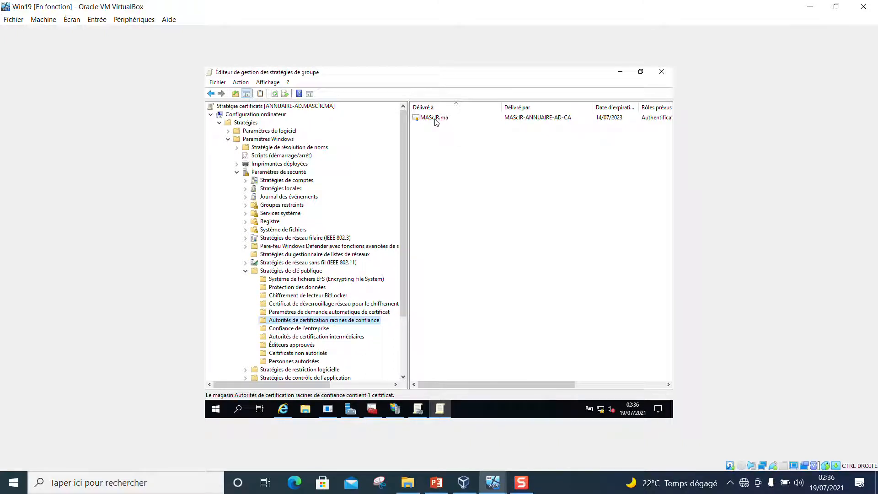
click(435, 119)
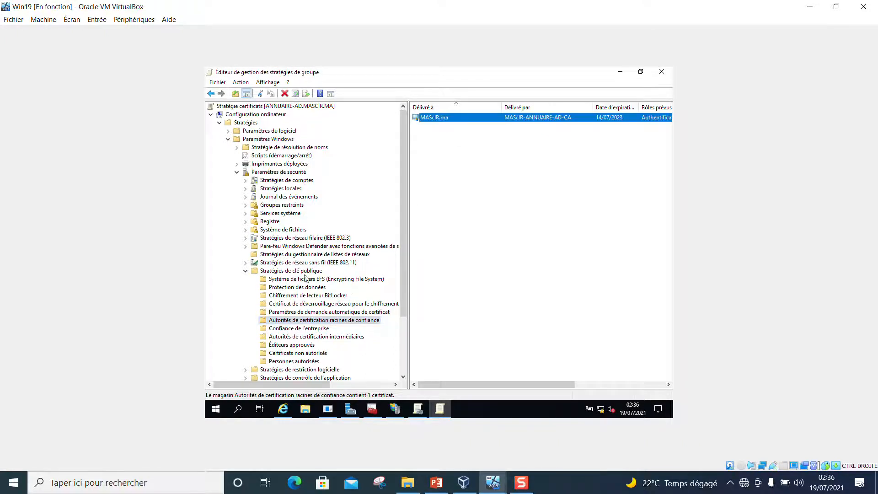
click(657, 77)
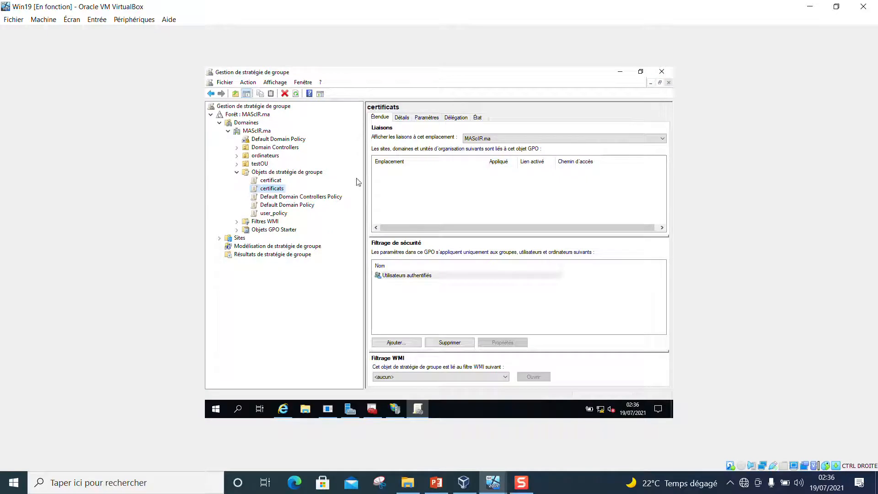
right_click(280, 191)
mouse_move(315, 208)
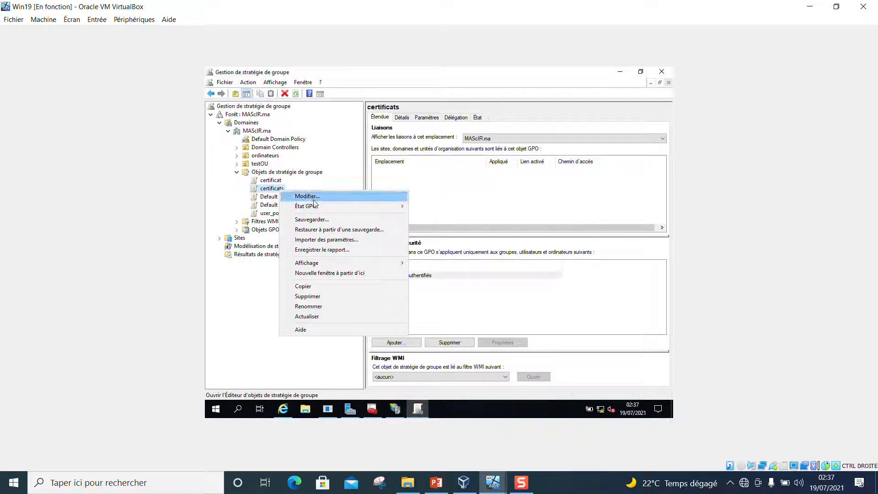
click(273, 190)
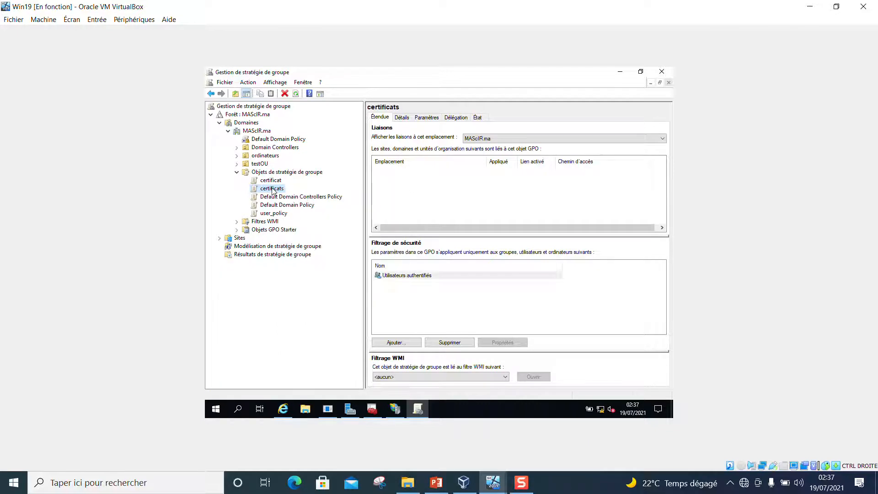
click(273, 190)
key(Return)
Link the existing certificats policy object to the ordinateurs organizational unit.
click(264, 157)
right_click(262, 155)
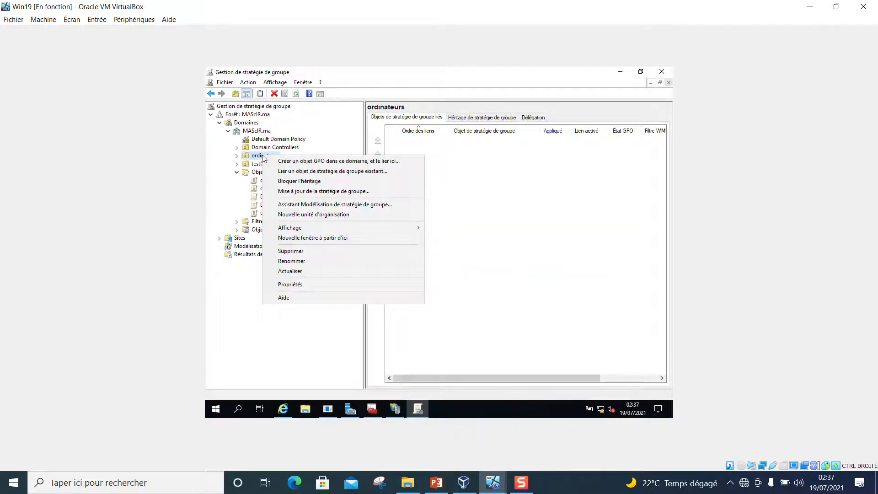
click(294, 172)
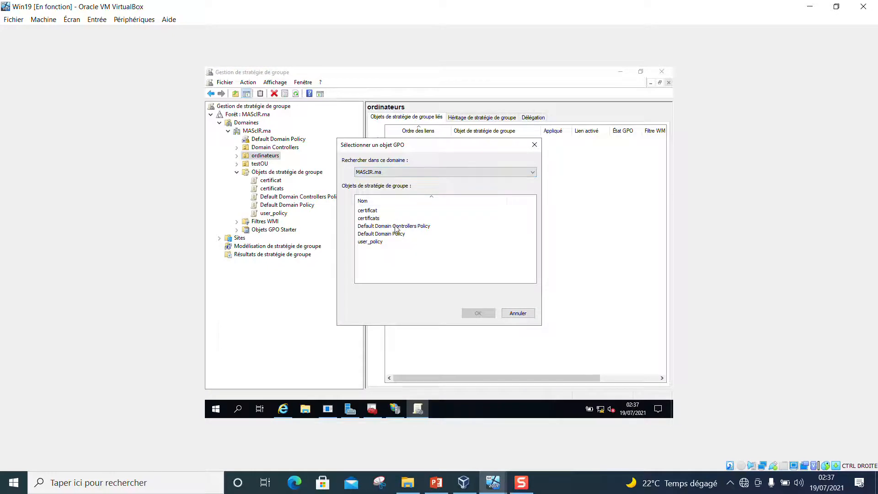
click(382, 219)
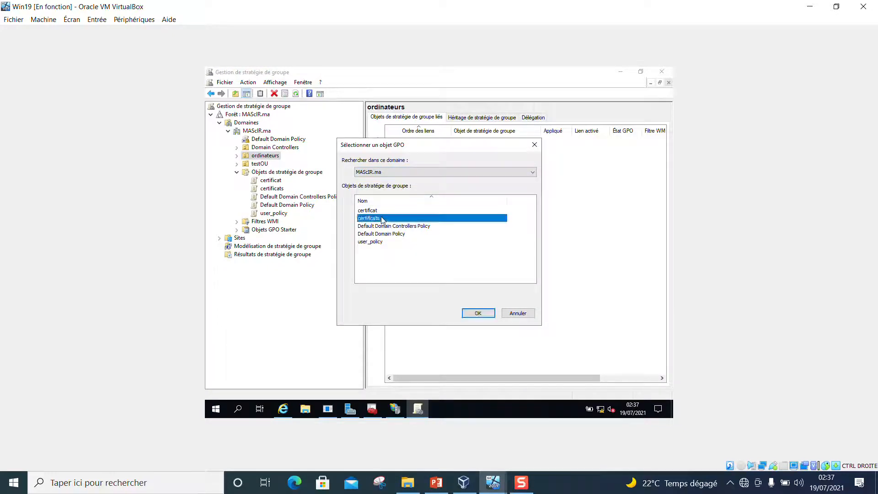
click(478, 313)
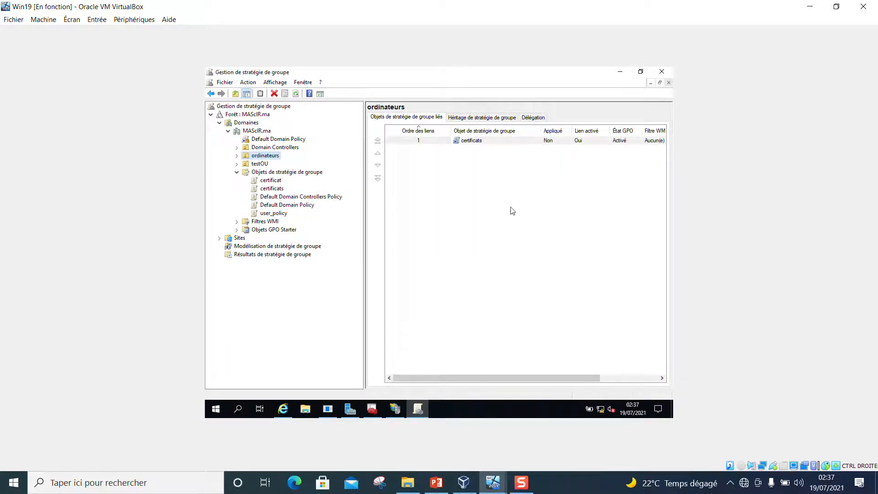
Set the certificats policy link on the ordinateurs unit to Appliqué and accept the change.
click(495, 141)
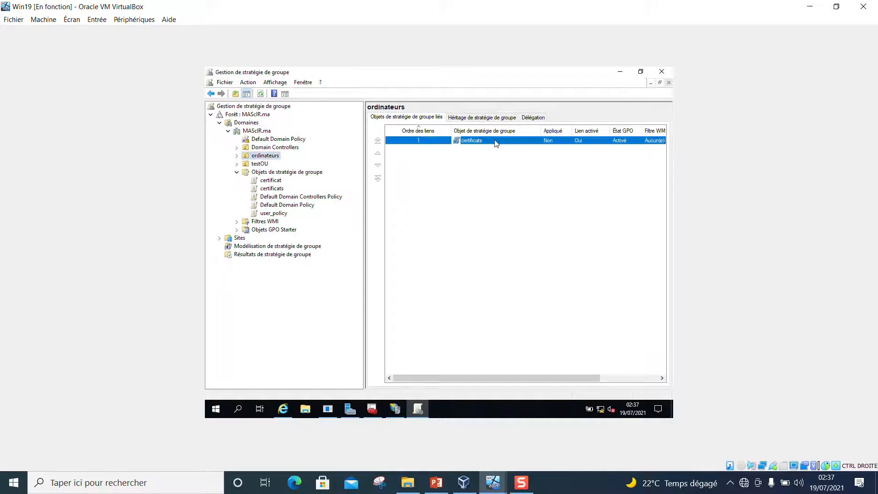
right_click(494, 140)
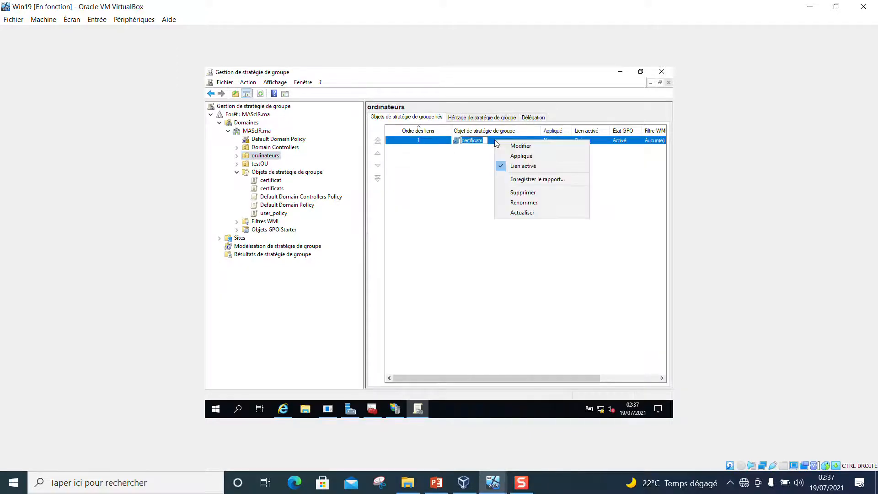
click(516, 156)
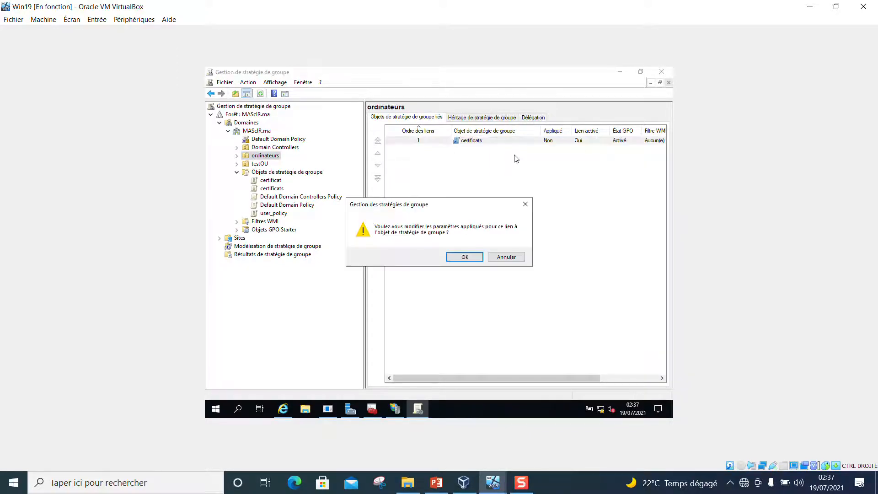
click(464, 257)
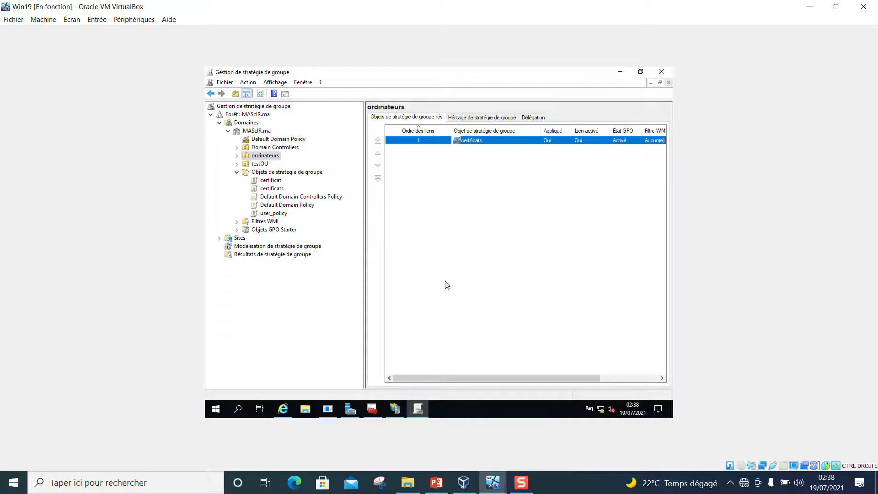
Run gpupdate on the server to refresh the group policies, and close its console window.
key(super+r)
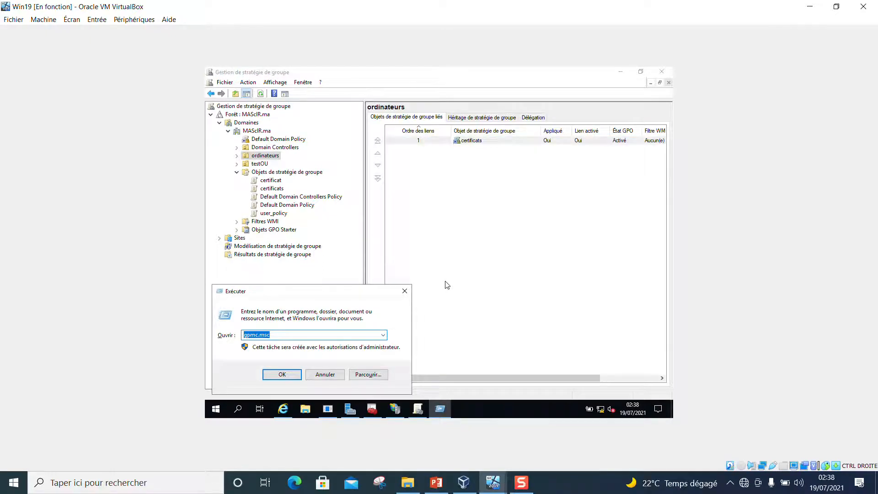
text(gpu)
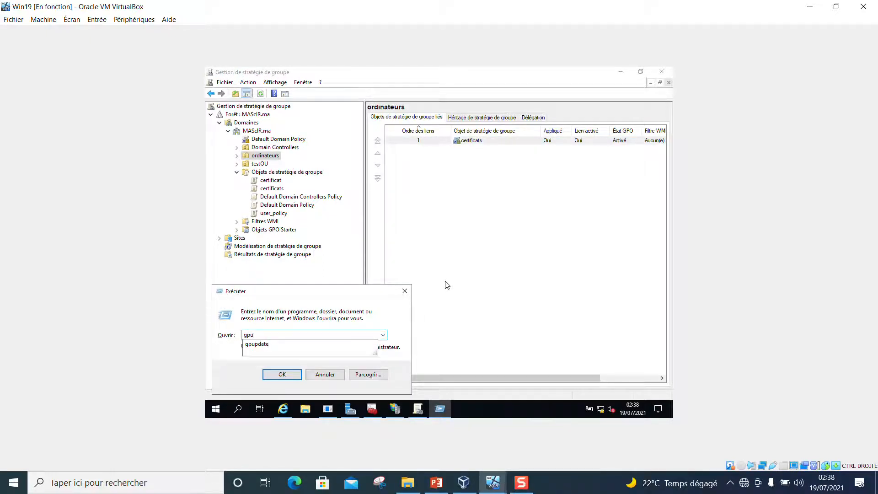
key(Down)
key(Return)
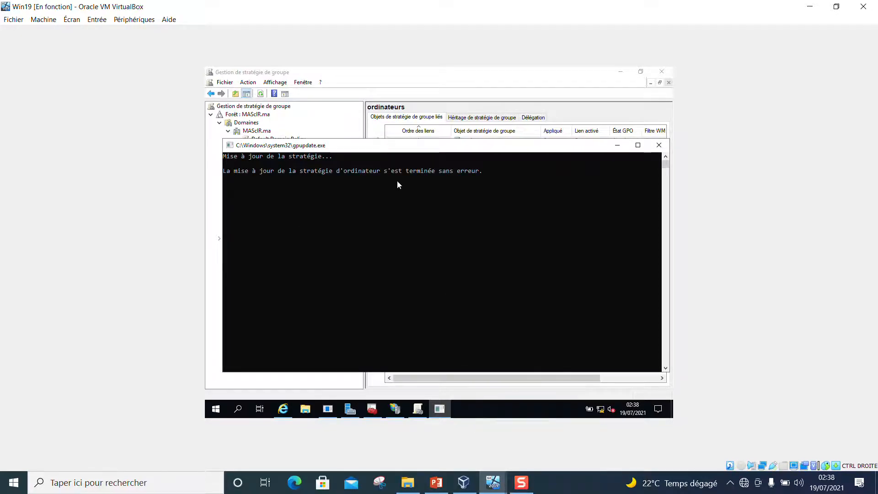
click(659, 145)
Switch to the MAScIR client machine and open a command prompt as administrator, authorising it with the account password.
mouse_move(503, 478)
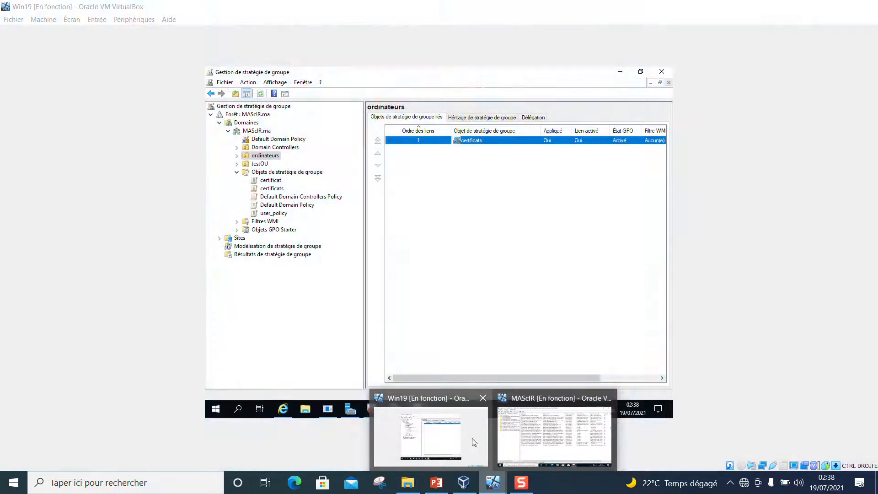
click(534, 442)
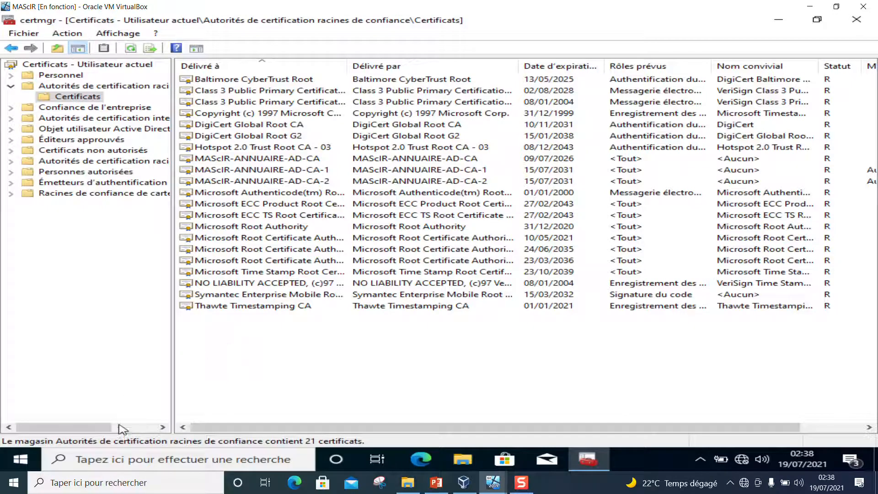
click(119, 461)
text(cmd)
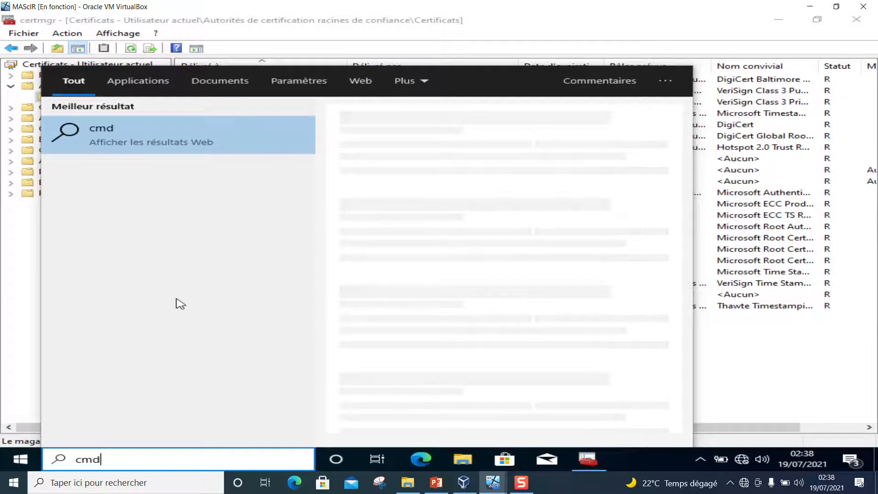
key(BackSpace)
key(BackSpace)
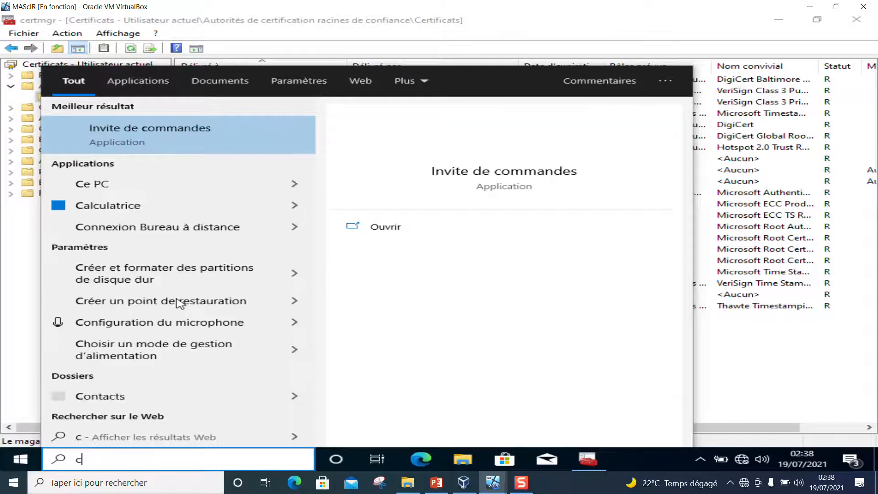
text(md)
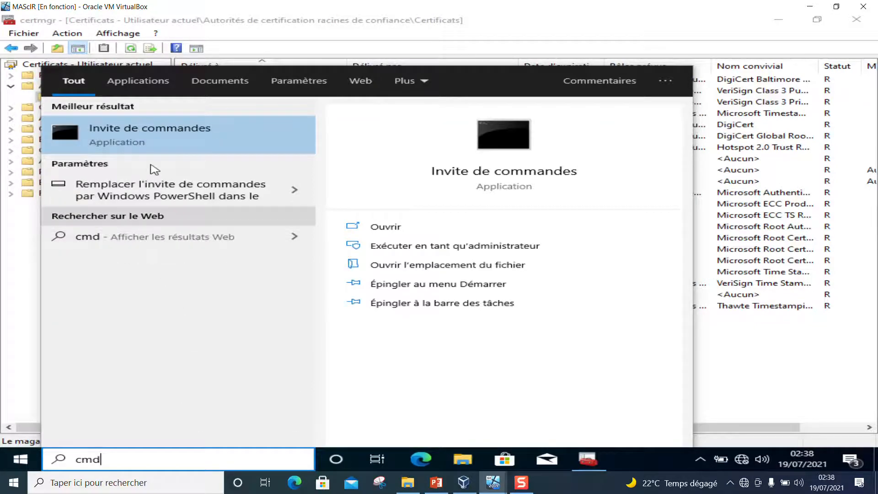
right_click(145, 139)
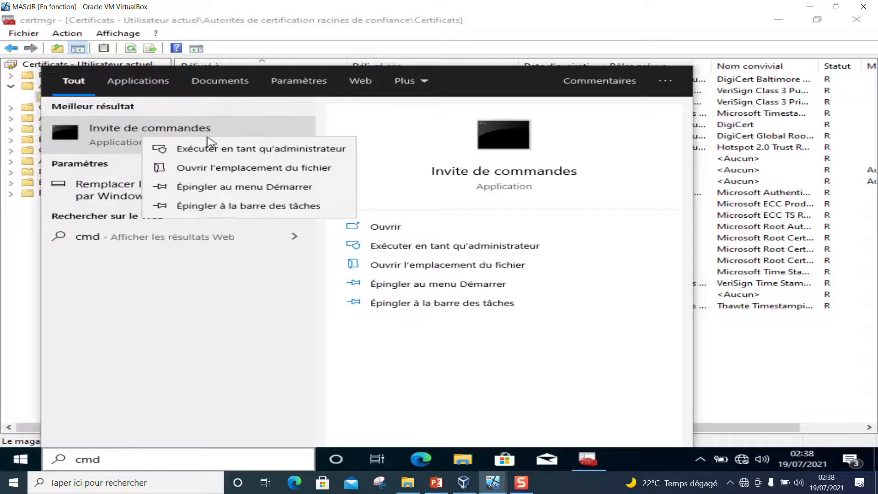
click(221, 148)
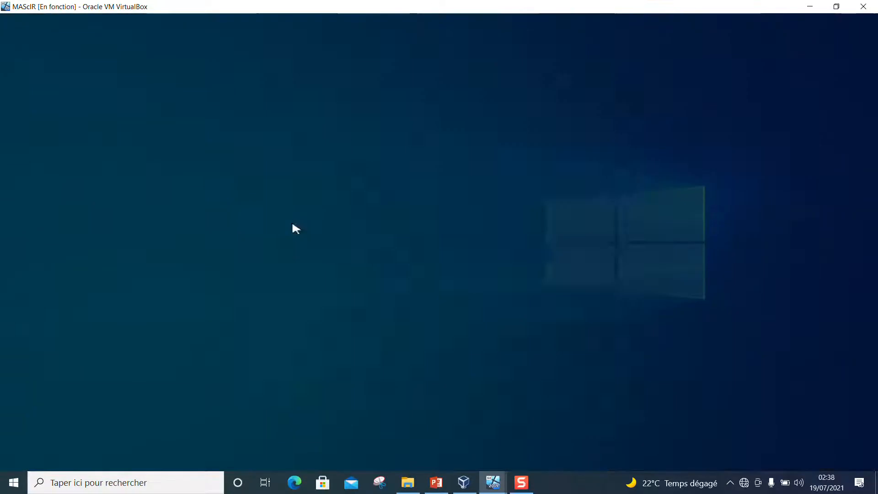
text(•••••••••)
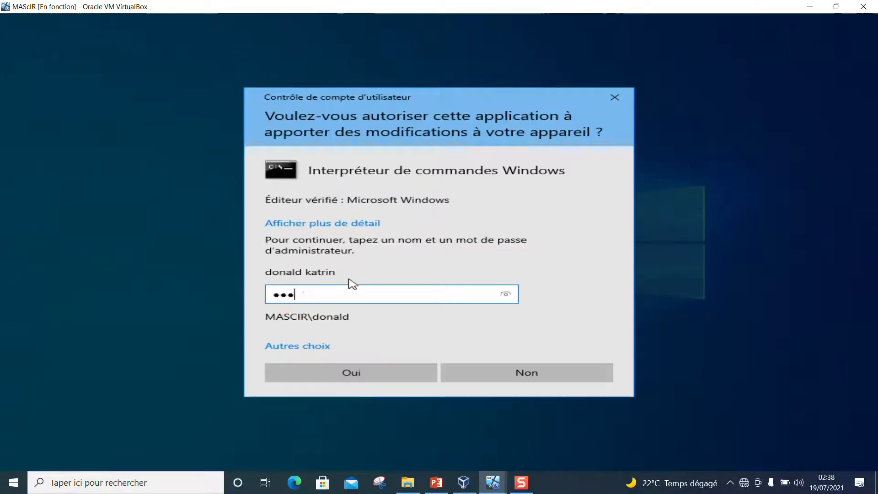
text(•••)
key(Return)
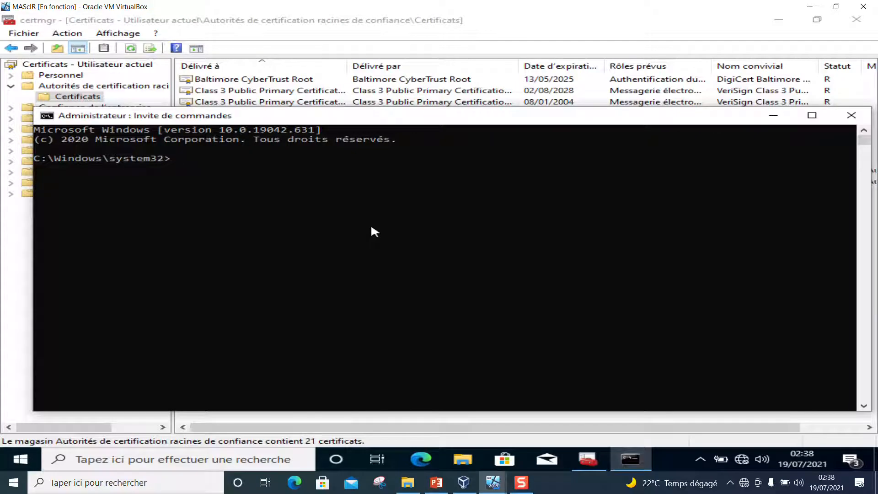
Run gpupdate /force on the client to force a group policy refresh, and close the command prompt.
text(gpupdate)
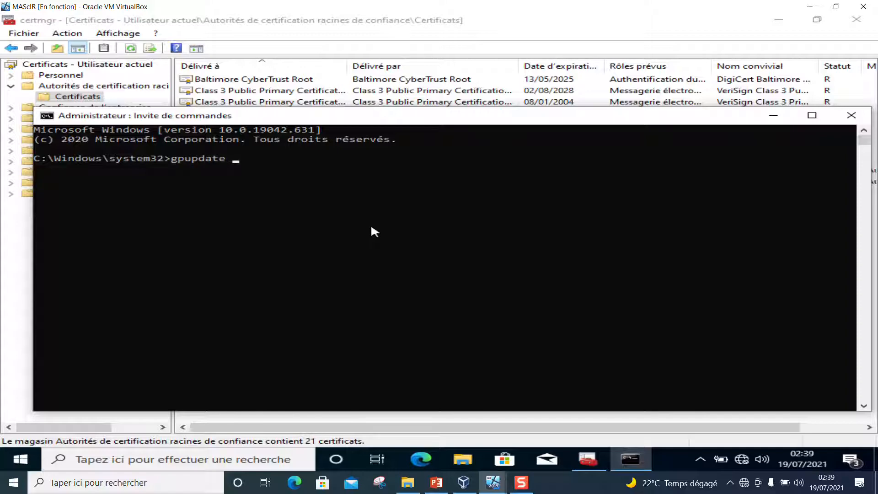
text( /force)
key(Return)
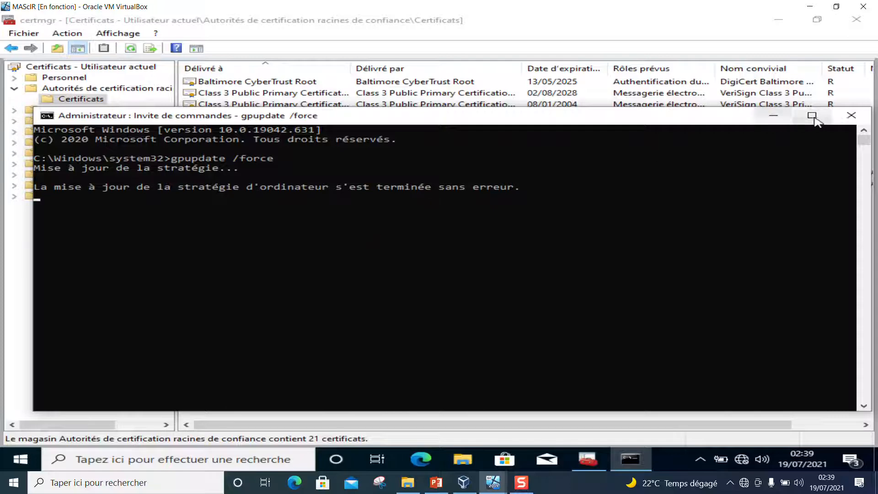
click(850, 116)
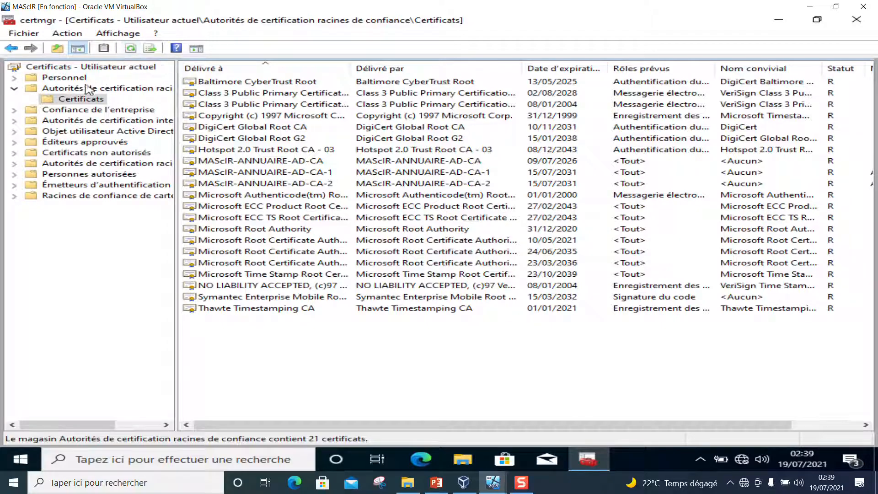
Refresh the client's list of trusted root certificates and select the MAScIR.ma certificate.
click(130, 49)
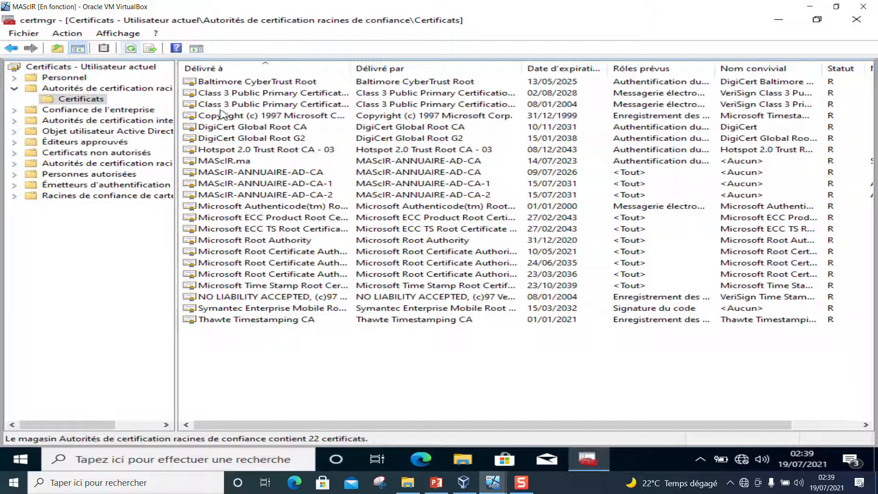
click(237, 160)
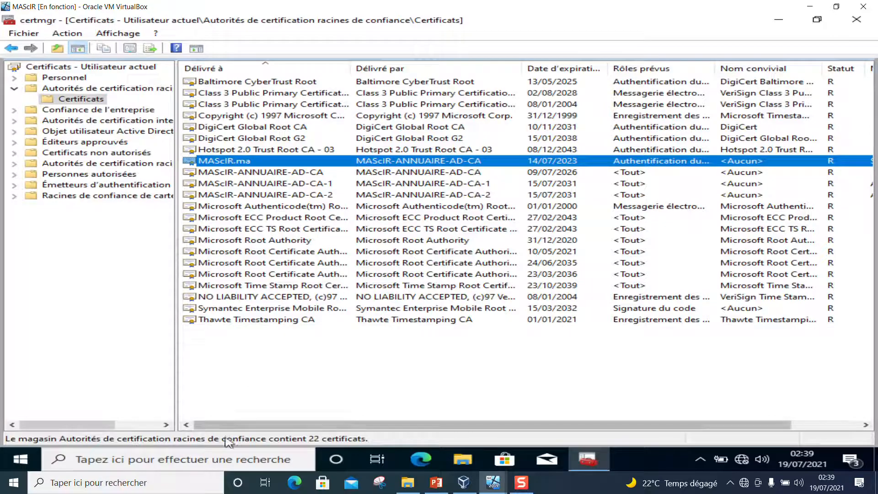
click(211, 460)
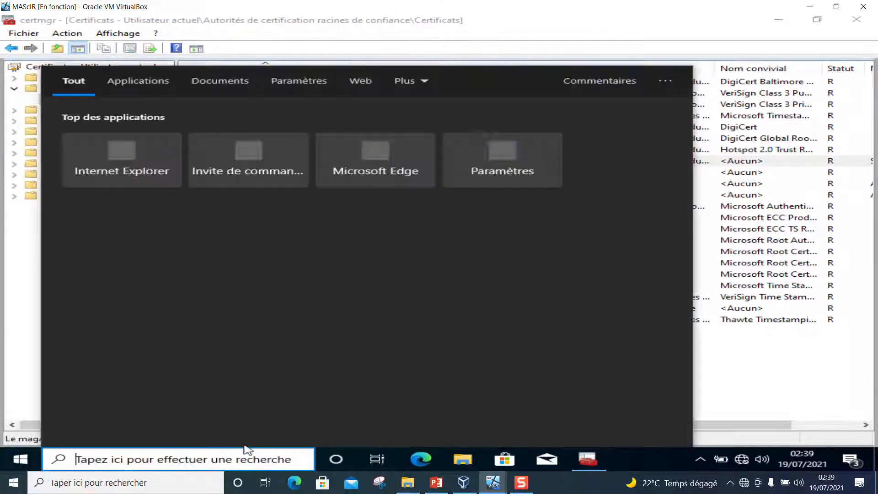
click(122, 179)
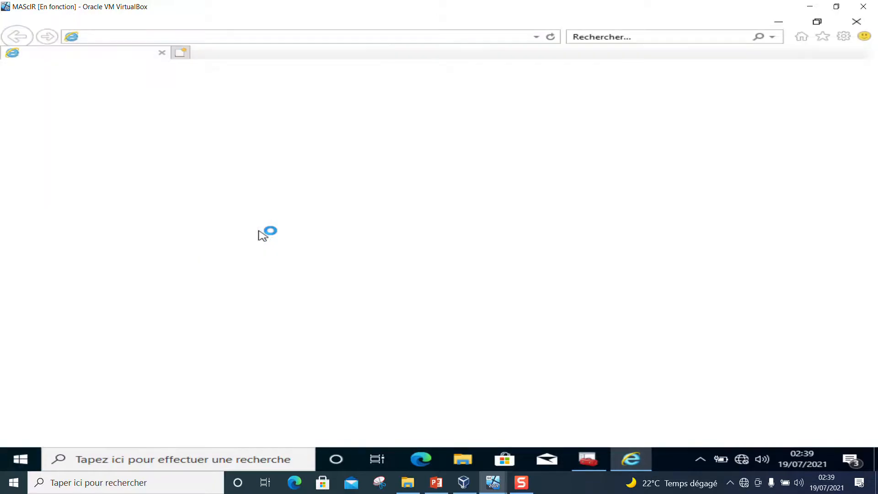
click(347, 37)
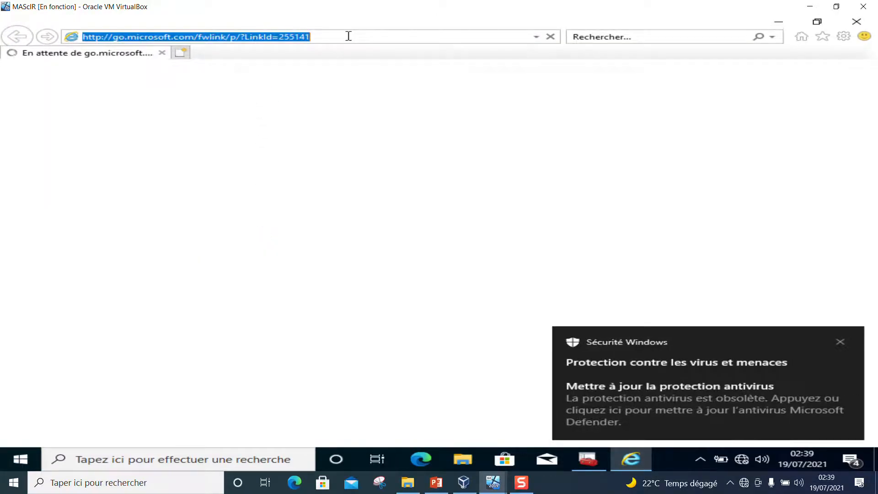
text(htpp)
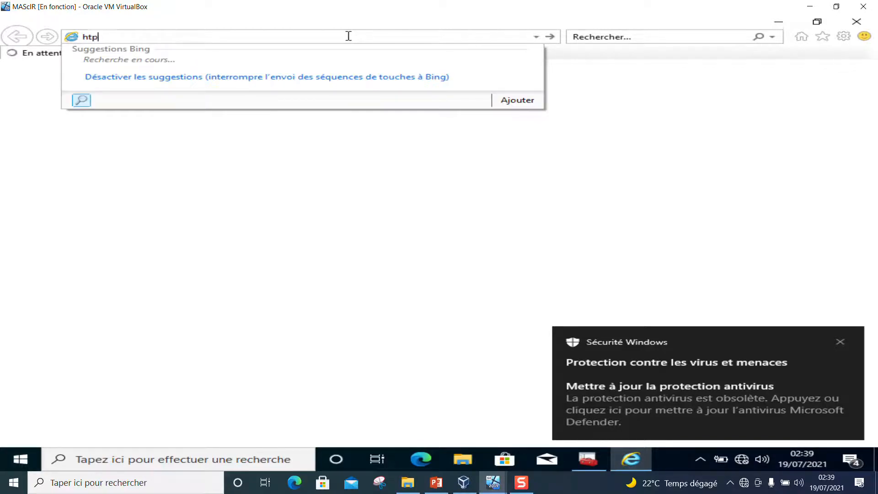
key(BackSpace)
text(tps:)
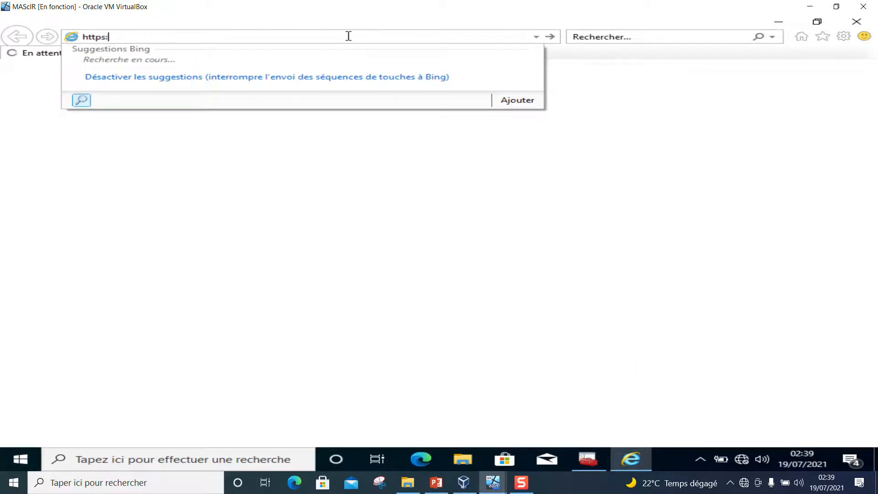
text(//)
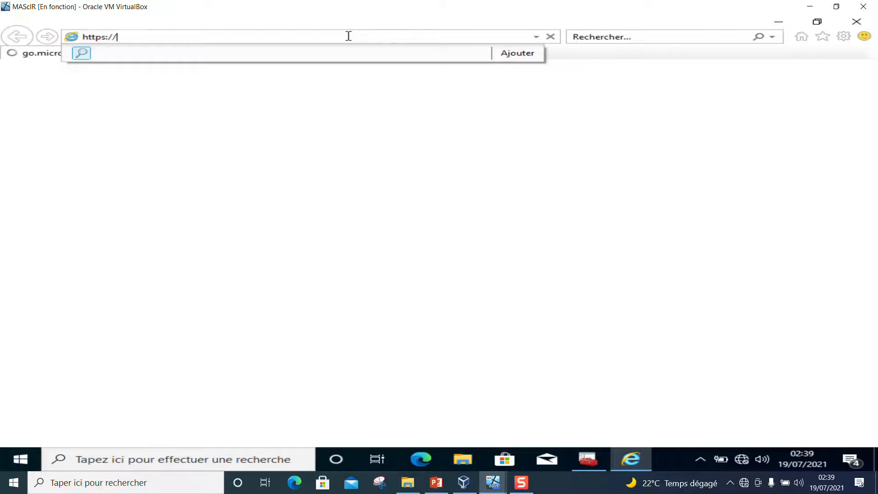
text(Ma)
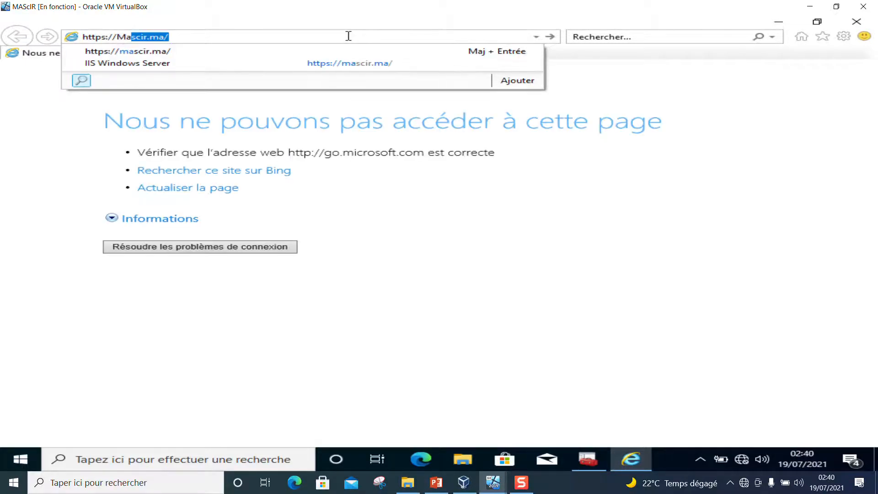
key(End)
key(Return)
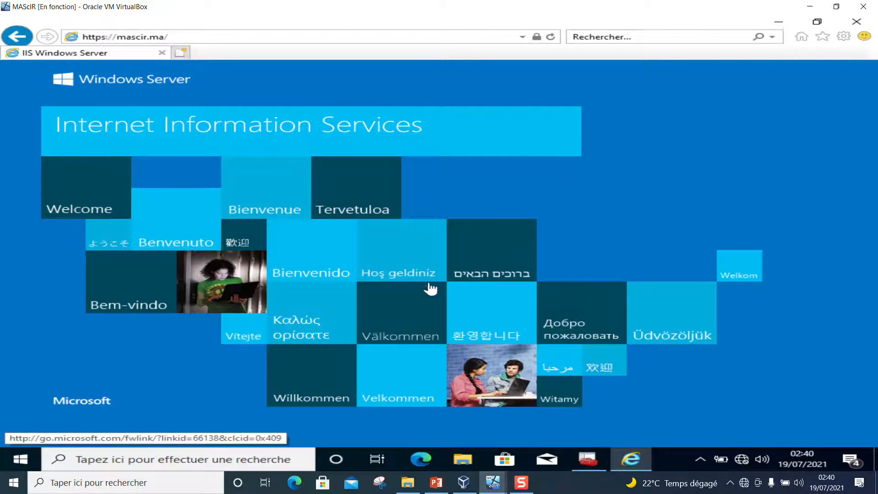
Switch to the iis presentation in PowerPoint and bring the thumbnail of the 5-Conclusion slide into view.
click(438, 482)
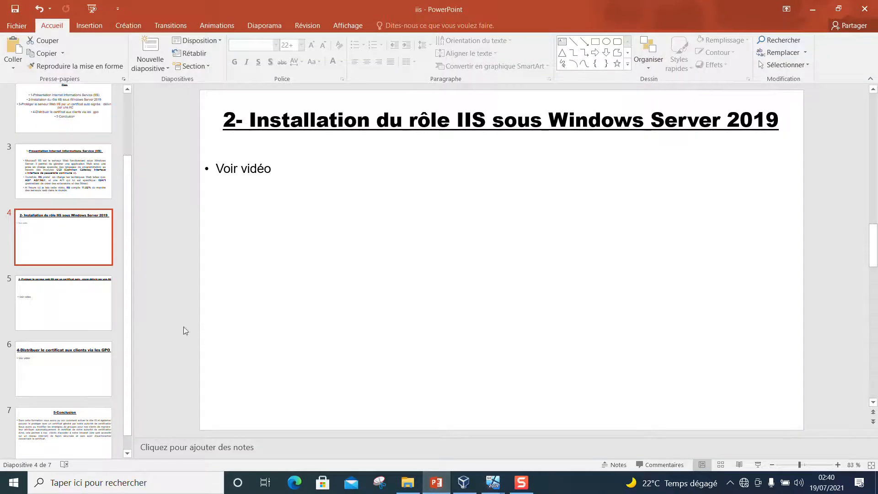
scroll(129, 298, down, 1)
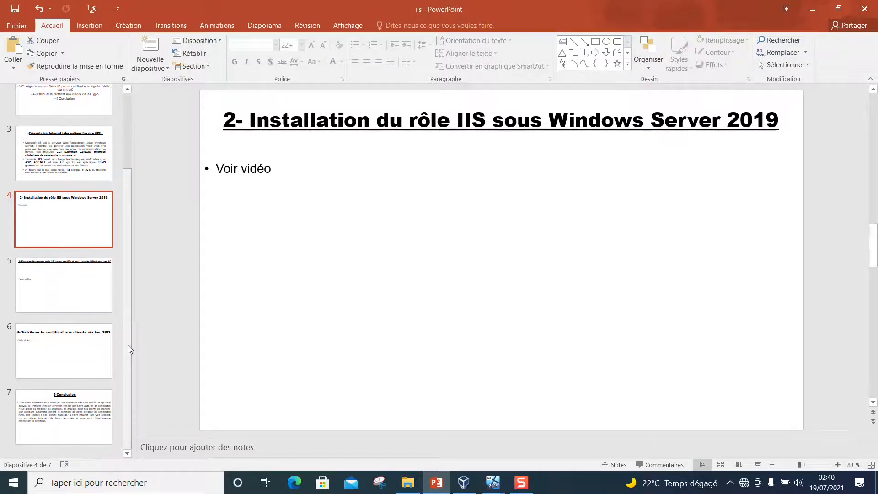